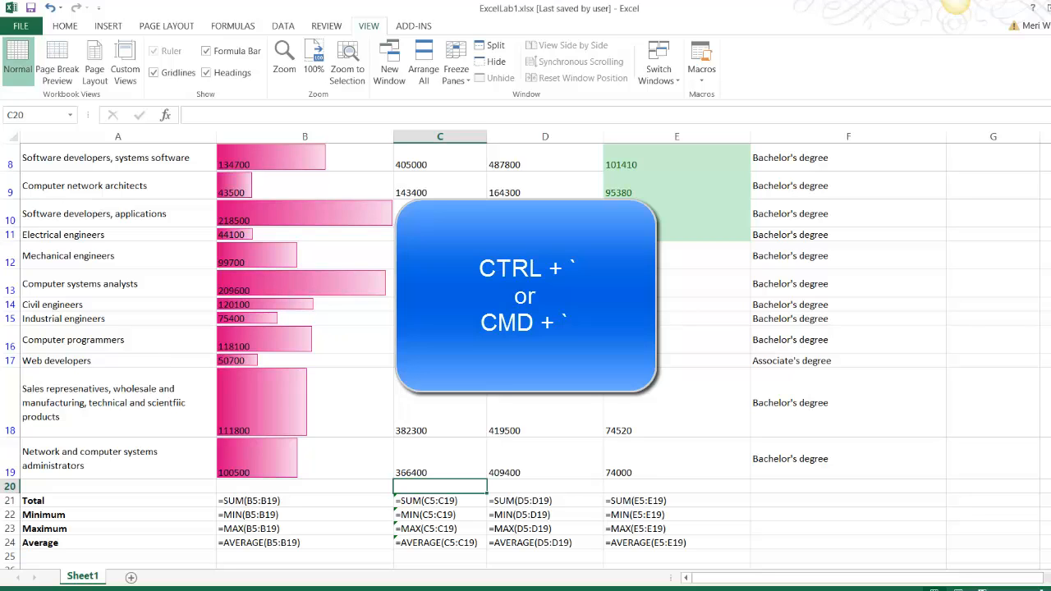
- Switch the worksheet from displaying formulas back to displaying calculated values
{"action": "key", "text": "ctrl+grave"}
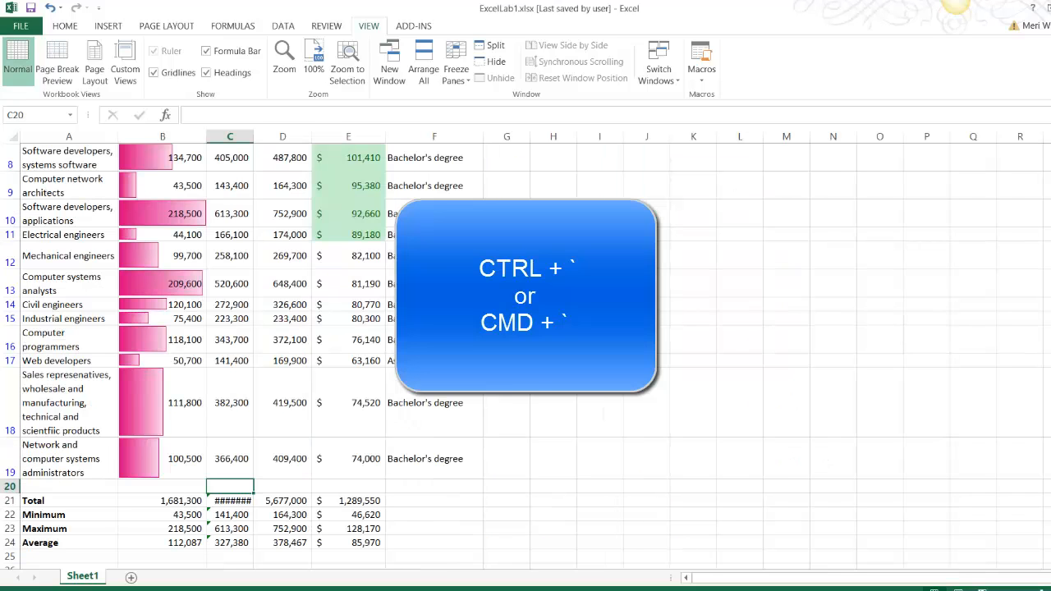
{"action": "scroll", "coordinate": [525, 345], "scroll_direction": "up", "scroll_amount": 2}
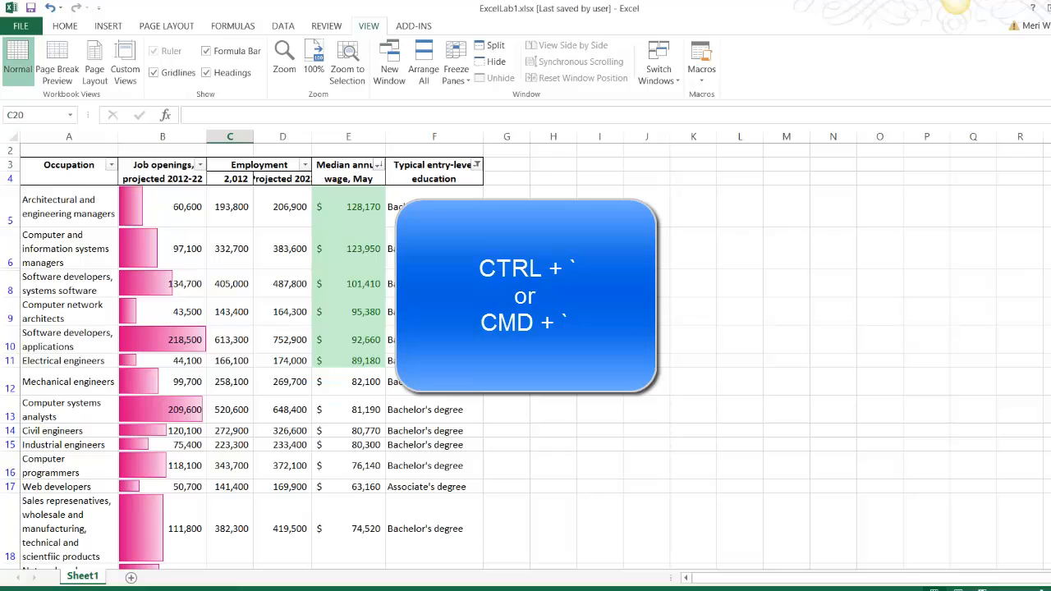
{"action": "scroll", "coordinate": [525, 361], "scroll_direction": "up", "scroll_amount": 1}
- Clear the conditional formatting rules from the entire sheet
{"action": "left_click", "coordinate": [64, 25]}
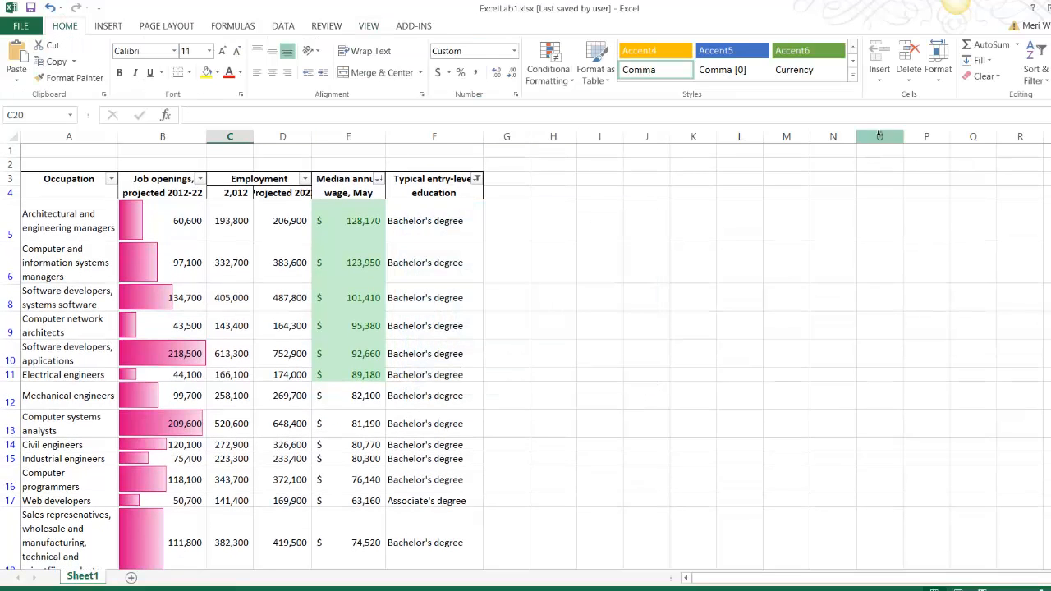
{"action": "left_click", "coordinate": [549, 66]}
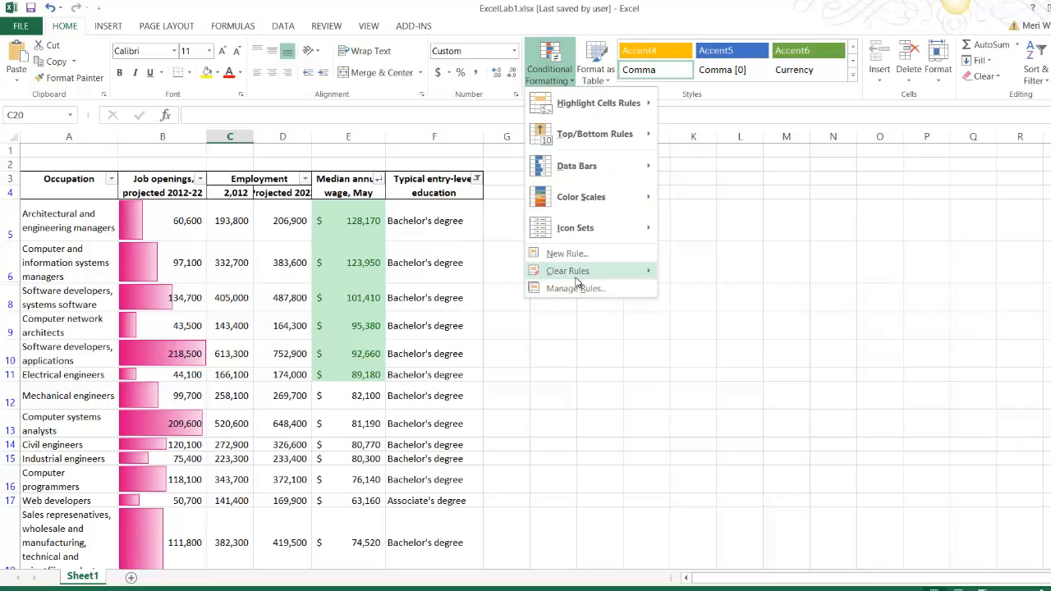
{"action": "mouse_move", "coordinate": [577, 280]}
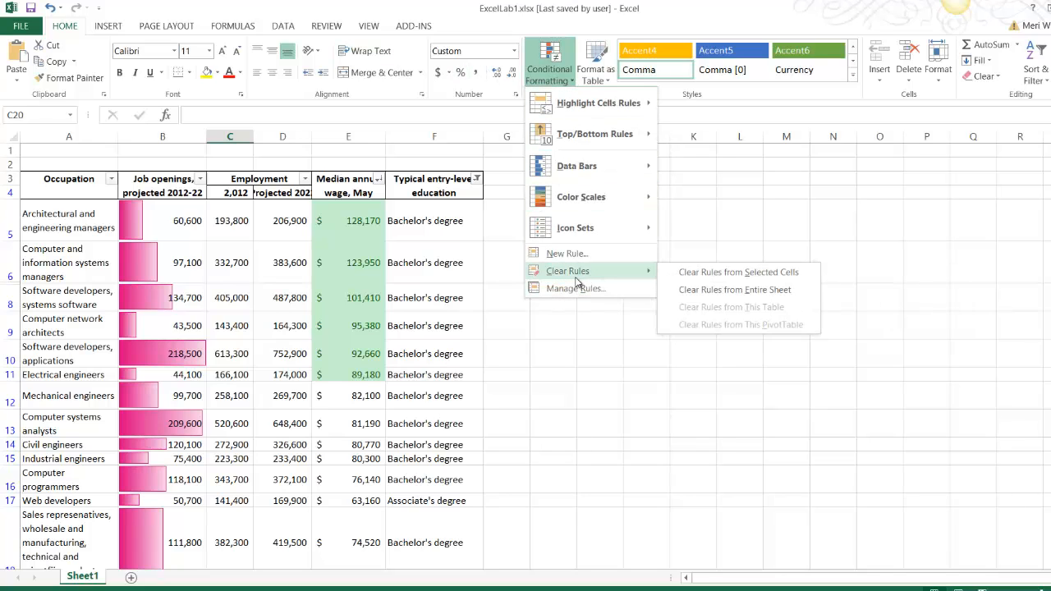
{"action": "left_click", "coordinate": [702, 289]}
- AutoFit the width of column C so the employment total fits in its cell
{"action": "scroll", "coordinate": [702, 294], "scroll_direction": "down", "scroll_amount": 4}
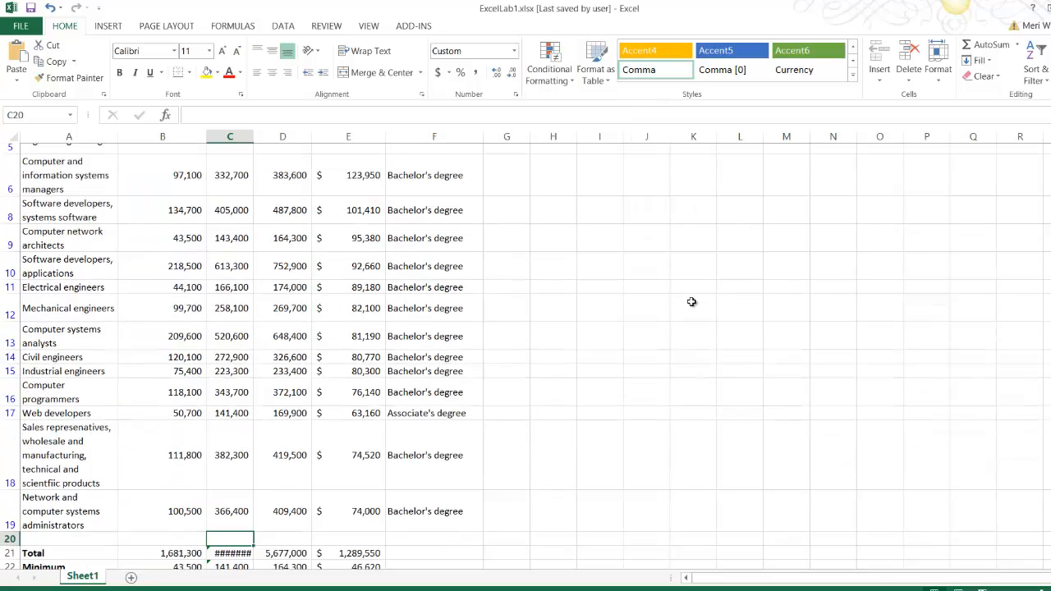
{"action": "scroll", "coordinate": [692, 300], "scroll_direction": "up", "scroll_amount": 1}
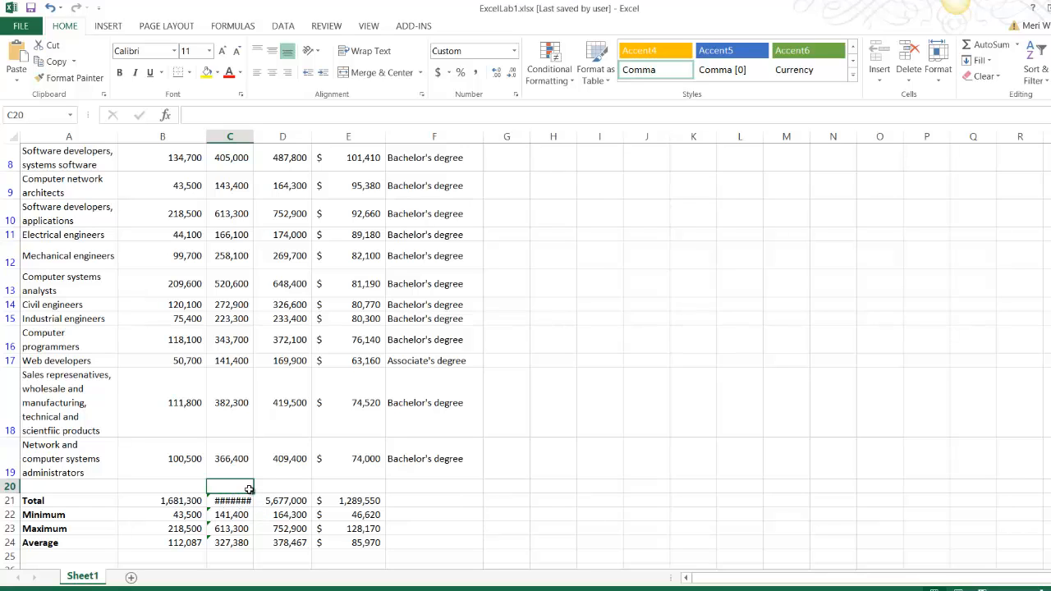
{"action": "double_click", "coordinate": [254, 138]}
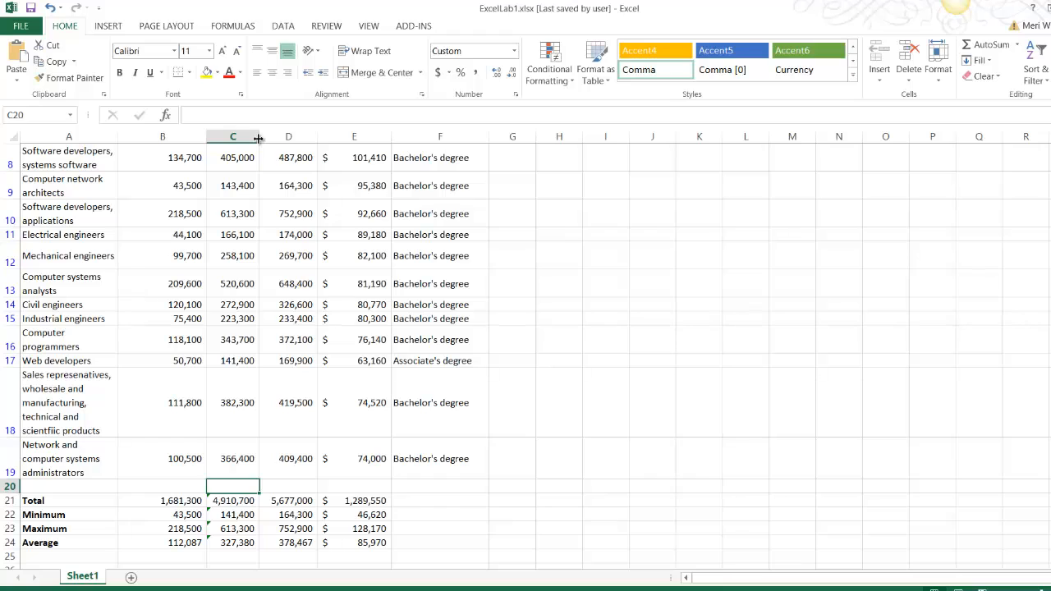
- Clear the active filter so all rows of the occupation table are shown
{"action": "scroll", "coordinate": [258, 138], "scroll_direction": "up", "scroll_amount": 3}
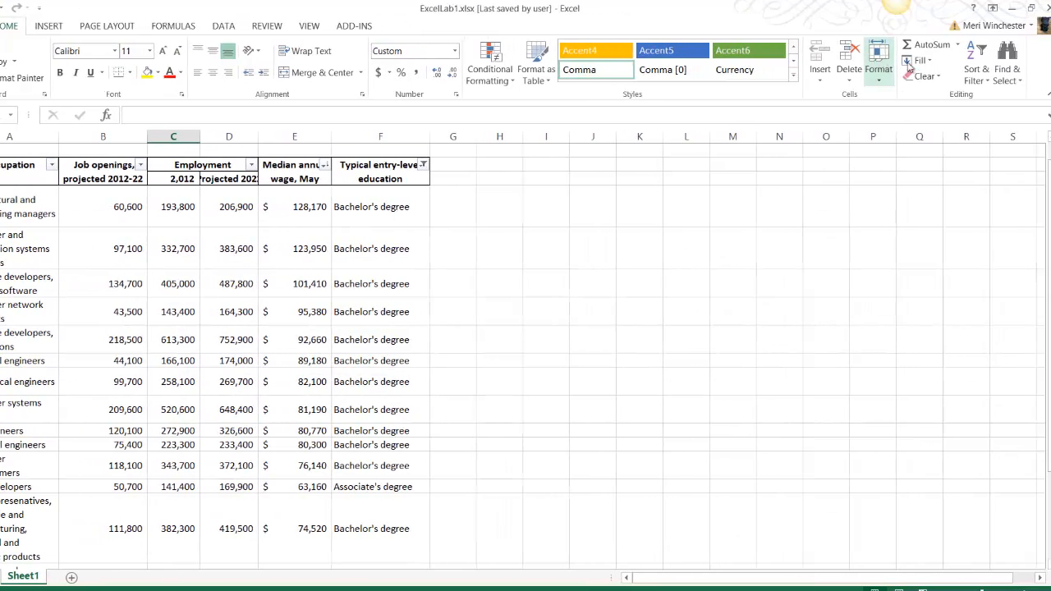
{"action": "left_click", "coordinate": [988, 76]}
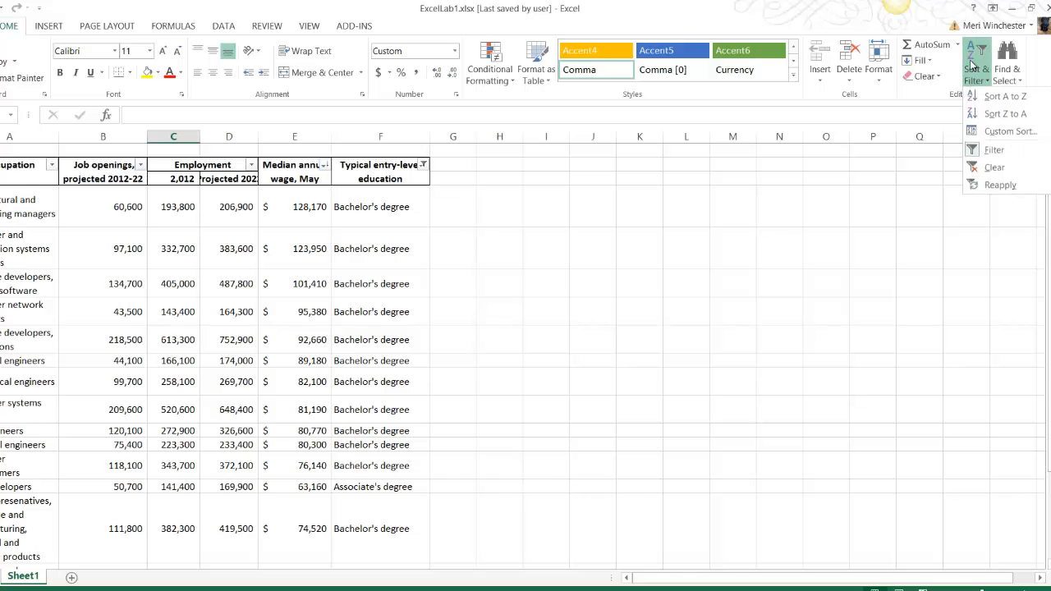
{"action": "left_click", "coordinate": [992, 168]}
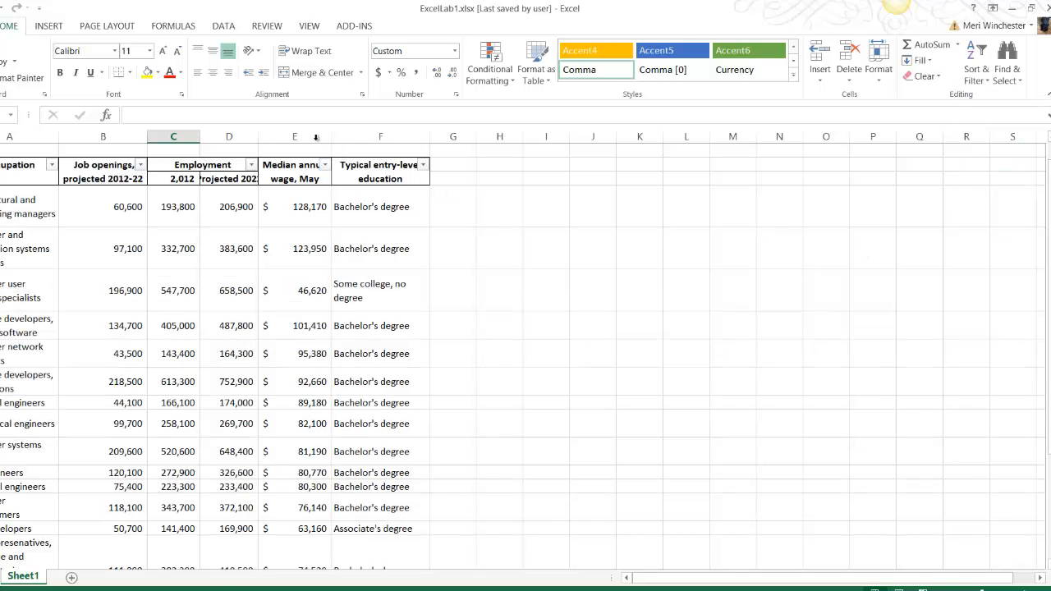
{"action": "left_click", "coordinate": [366, 168]}
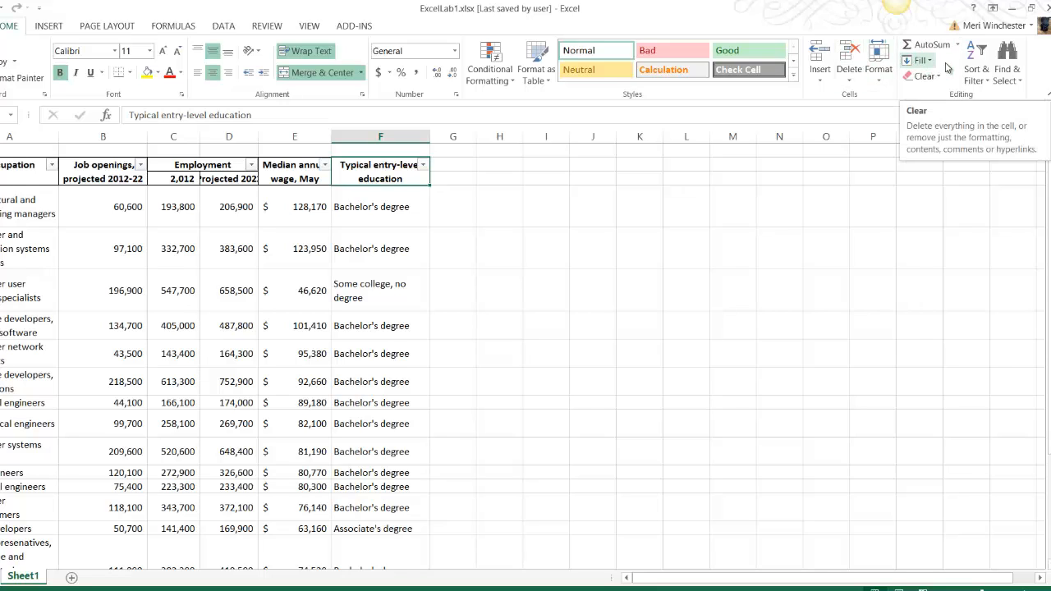
{"action": "left_click", "coordinate": [975, 66]}
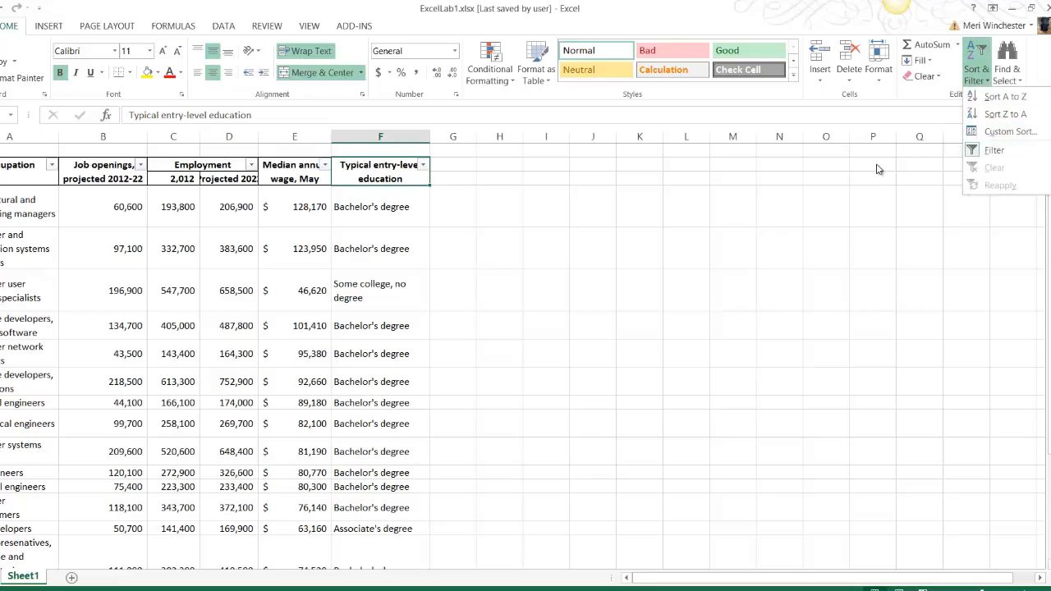
{"action": "left_click", "coordinate": [877, 169]}
{"action": "left_click", "coordinate": [423, 165]}
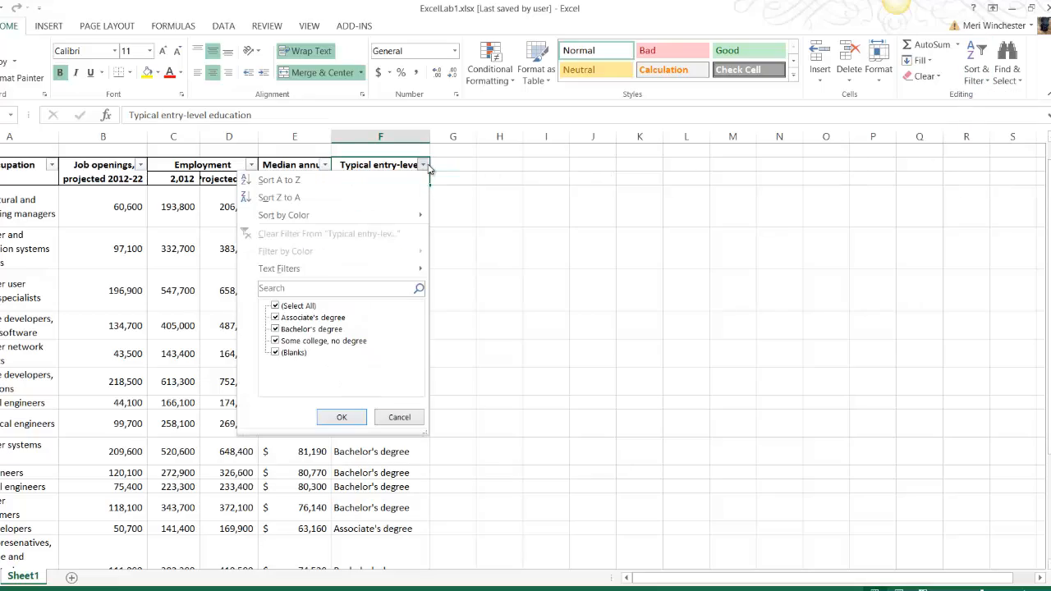
{"action": "left_click", "coordinate": [423, 166]}
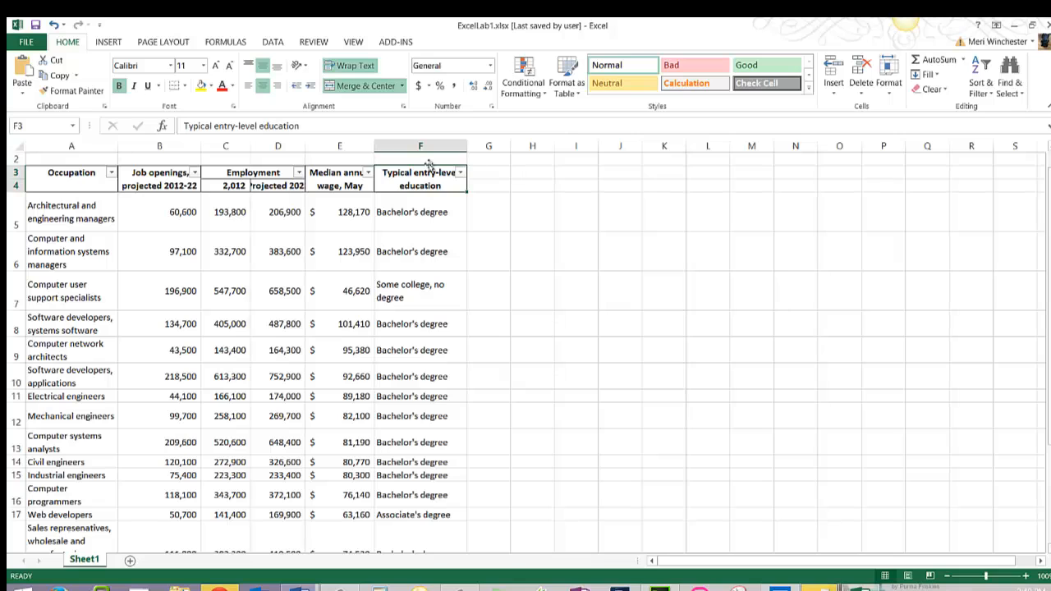
- Turn off filtering for the whole sheet to remove the filter arrows from the header row
{"action": "left_click", "coordinate": [14, 146]}
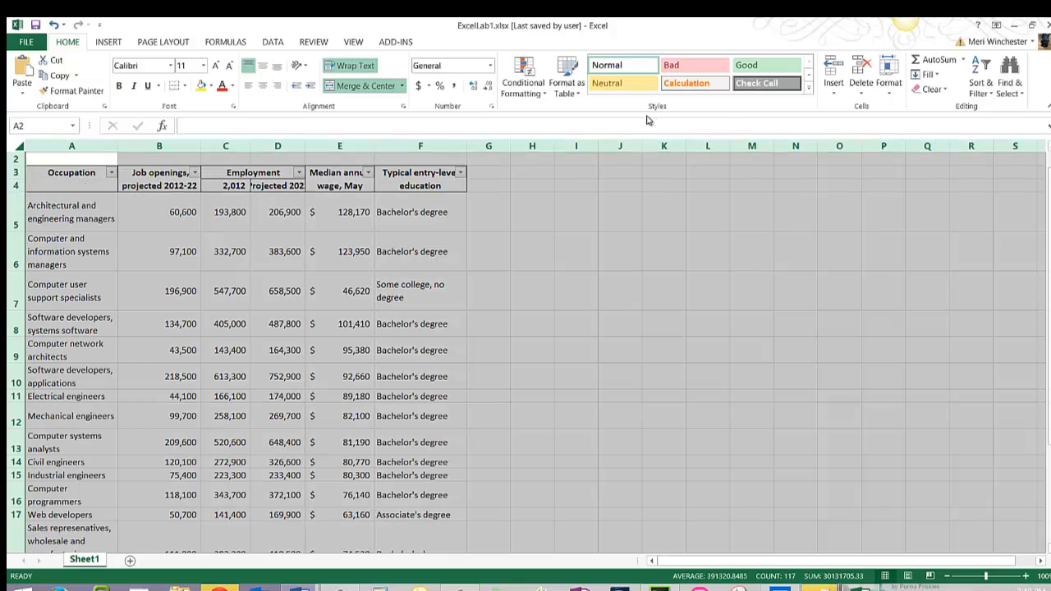
{"action": "left_click", "coordinate": [942, 89]}
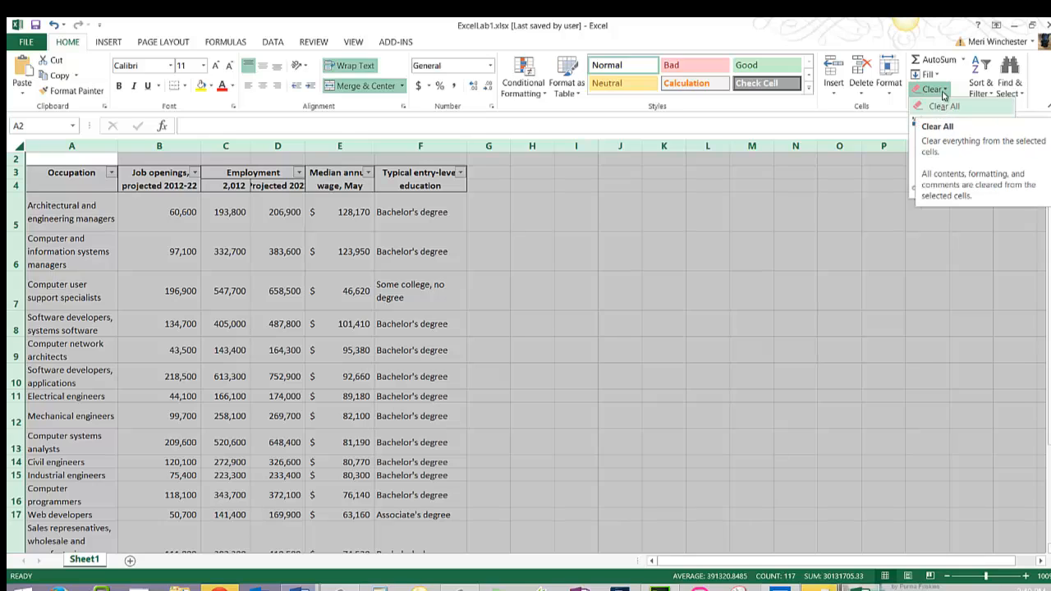
{"action": "left_click", "coordinate": [980, 79]}
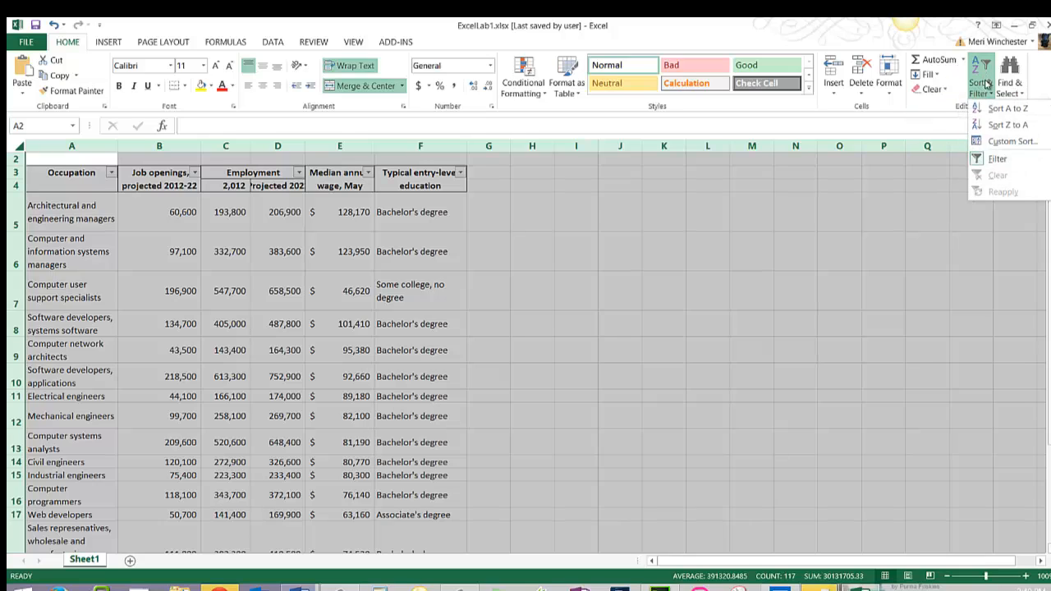
{"action": "left_click", "coordinate": [998, 158]}
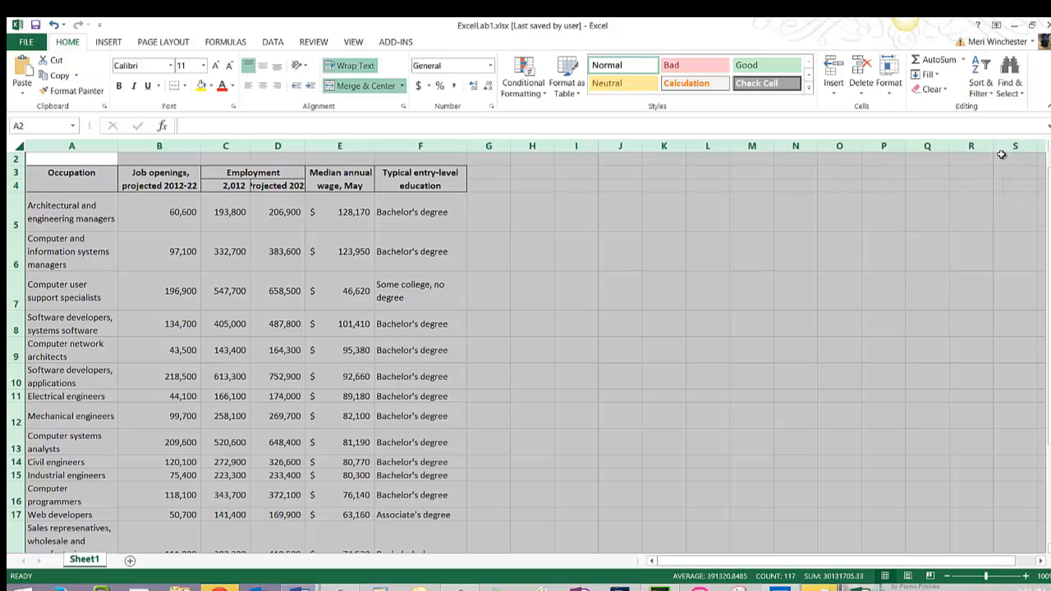
{"action": "left_click", "coordinate": [973, 168]}
{"action": "scroll", "coordinate": [537, 304], "scroll_direction": "down", "scroll_amount": 3}
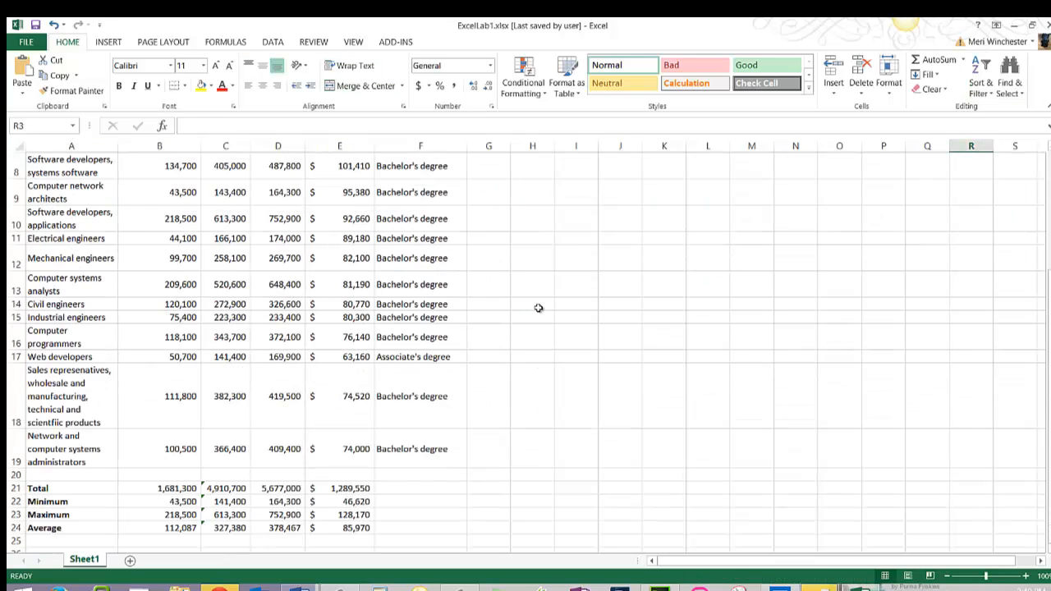
{"action": "scroll", "coordinate": [539, 308], "scroll_direction": "up", "scroll_amount": 1}
{"action": "scroll", "coordinate": [538, 308], "scroll_direction": "down", "scroll_amount": 2}
{"action": "scroll", "coordinate": [539, 308], "scroll_direction": "up", "scroll_amount": 4}
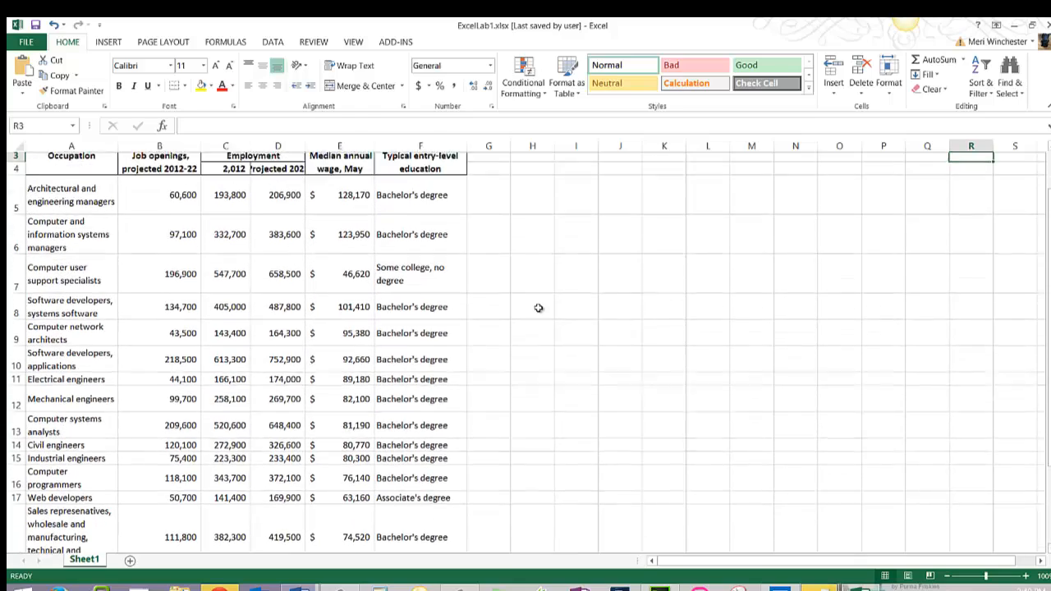
{"action": "scroll", "coordinate": [539, 308], "scroll_direction": "down", "scroll_amount": 1}
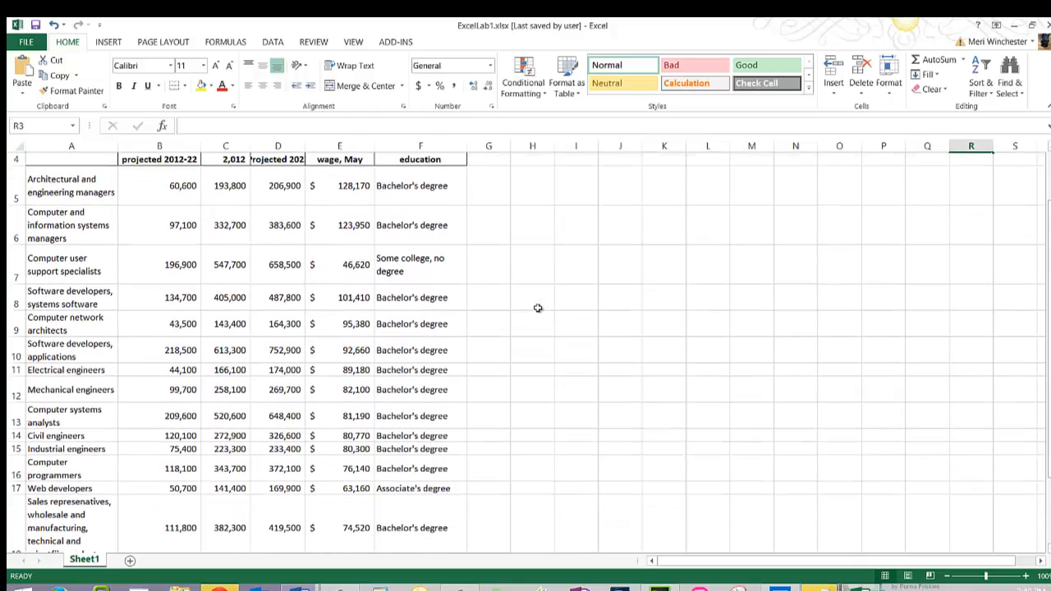
{"action": "scroll", "coordinate": [538, 308], "scroll_direction": "up", "scroll_amount": 1}
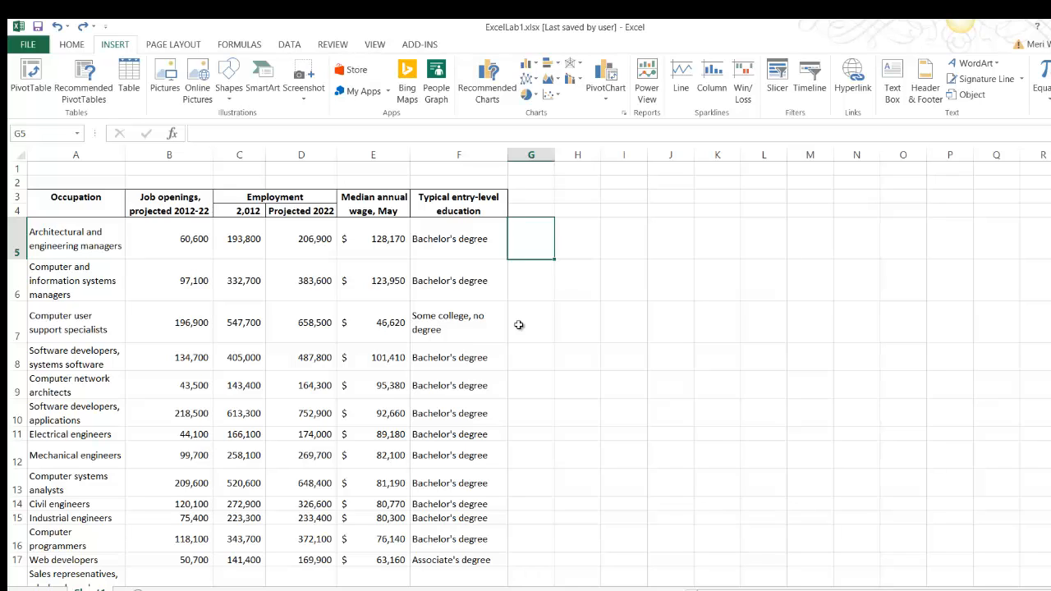
- Hide columns B through D, containing the job openings and employment figures
{"action": "left_click", "coordinate": [164, 155]}
{"action": "left_click_drag", "start_coordinate": [169, 154], "coordinate": [284, 162]}
{"action": "right_click", "coordinate": [282, 156]}
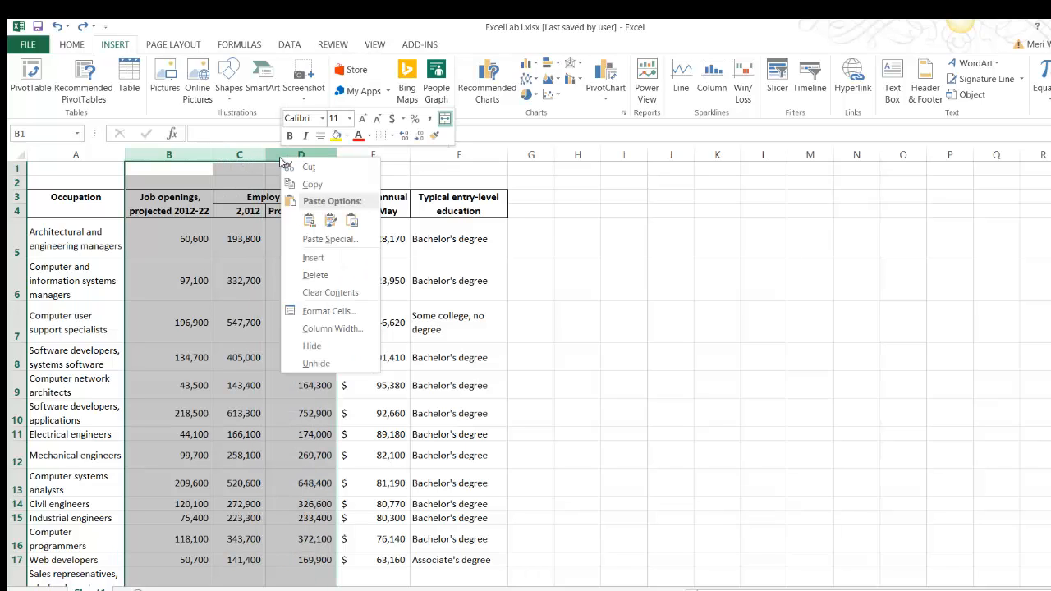
{"action": "left_click", "coordinate": [318, 346]}
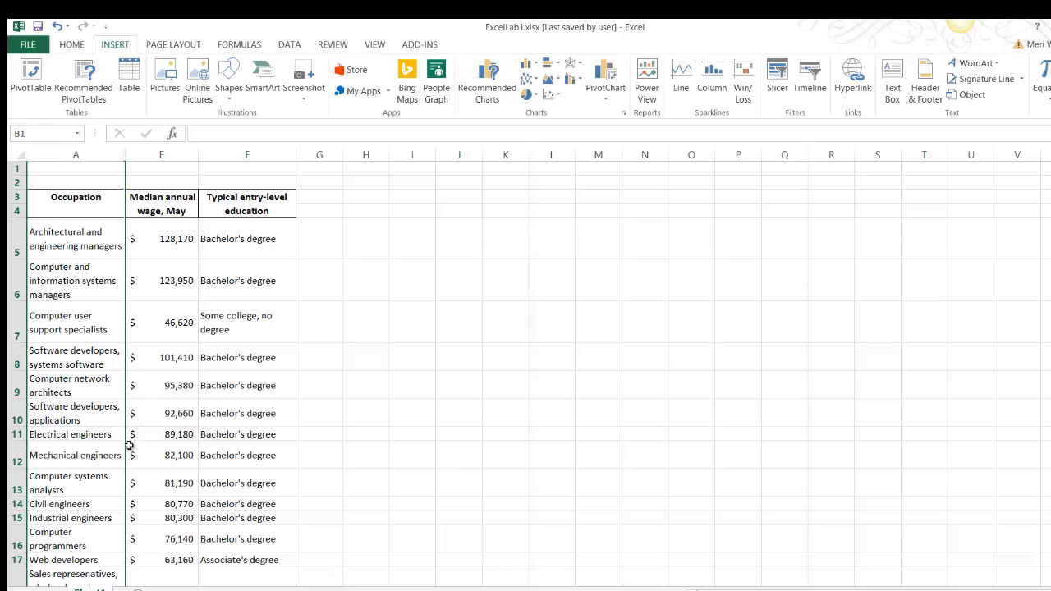
- Open the recommended charts for the occupations and median annual wages in A3:E19, leaving out the summary rows
{"action": "scroll", "coordinate": [128, 446], "scroll_direction": "down", "scroll_amount": 1}
{"action": "scroll", "coordinate": [129, 445], "scroll_direction": "up", "scroll_amount": 1}
{"action": "left_click_drag", "start_coordinate": [97, 198], "coordinate": [169, 234]}
{"action": "left_click_drag", "start_coordinate": [167, 285], "coordinate": [143, 520]}
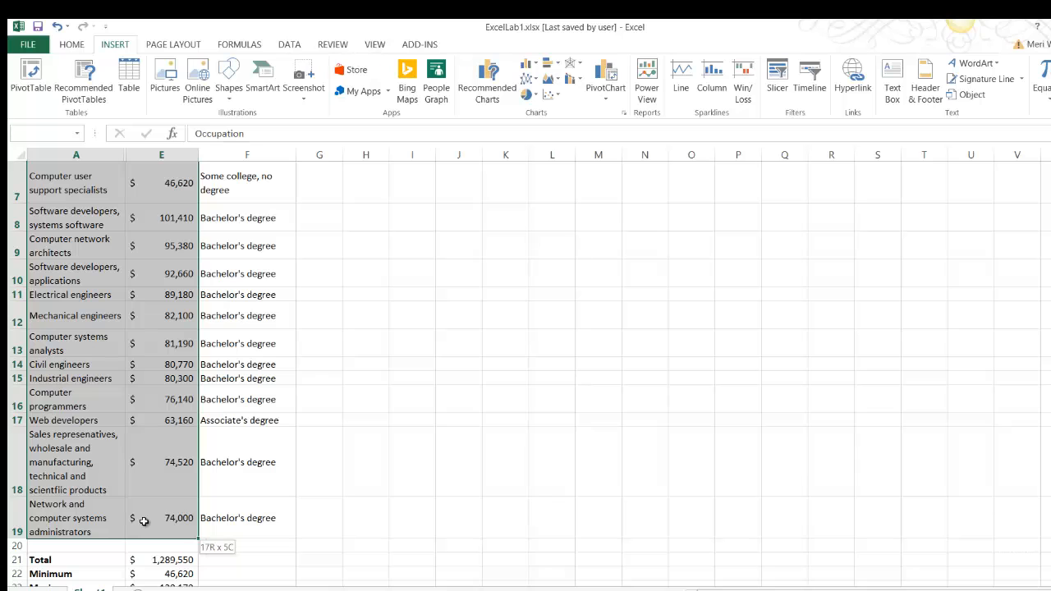
{"action": "left_click_drag", "start_coordinate": [143, 522], "coordinate": [143, 522]}
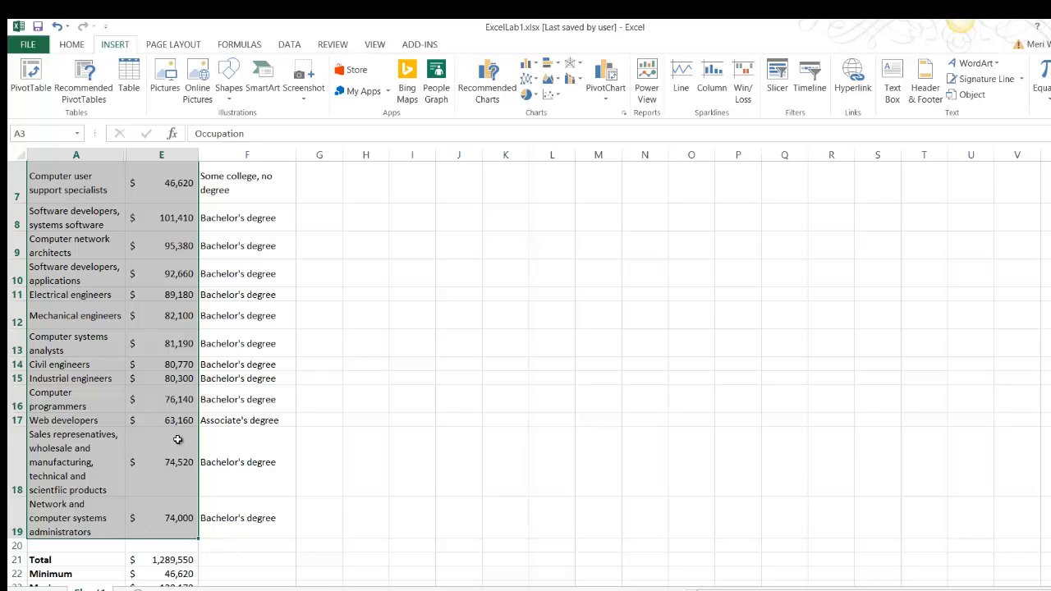
{"action": "left_click", "coordinate": [485, 98]}
- Compare the previews of the recommended Clustered Column and Clustered Bar charts
{"action": "left_click", "coordinate": [205, 273]}
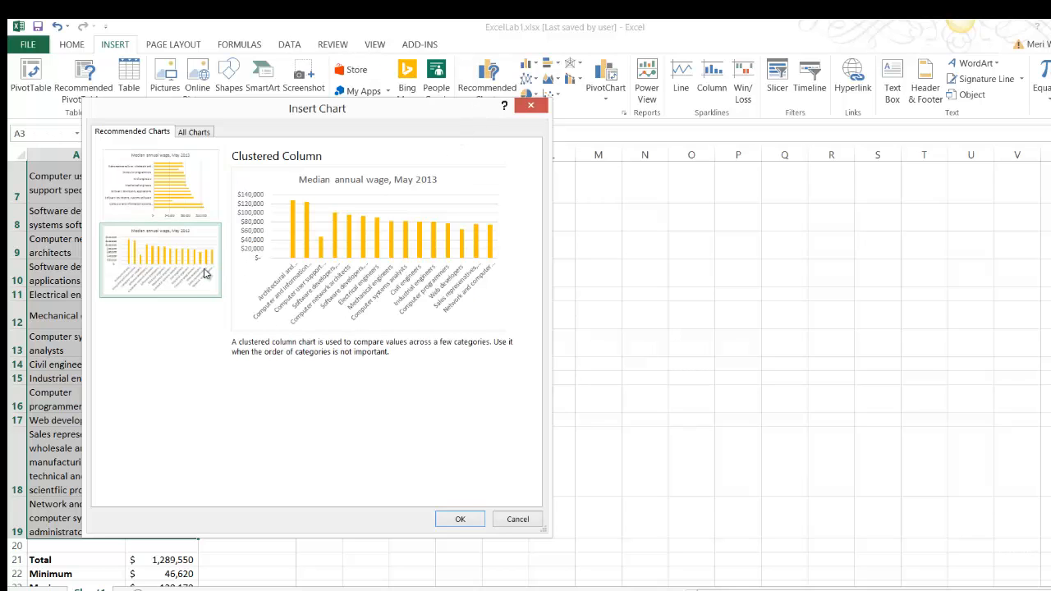
{"action": "left_click", "coordinate": [206, 218]}
{"action": "left_click", "coordinate": [209, 239]}
{"action": "left_click", "coordinate": [206, 197]}
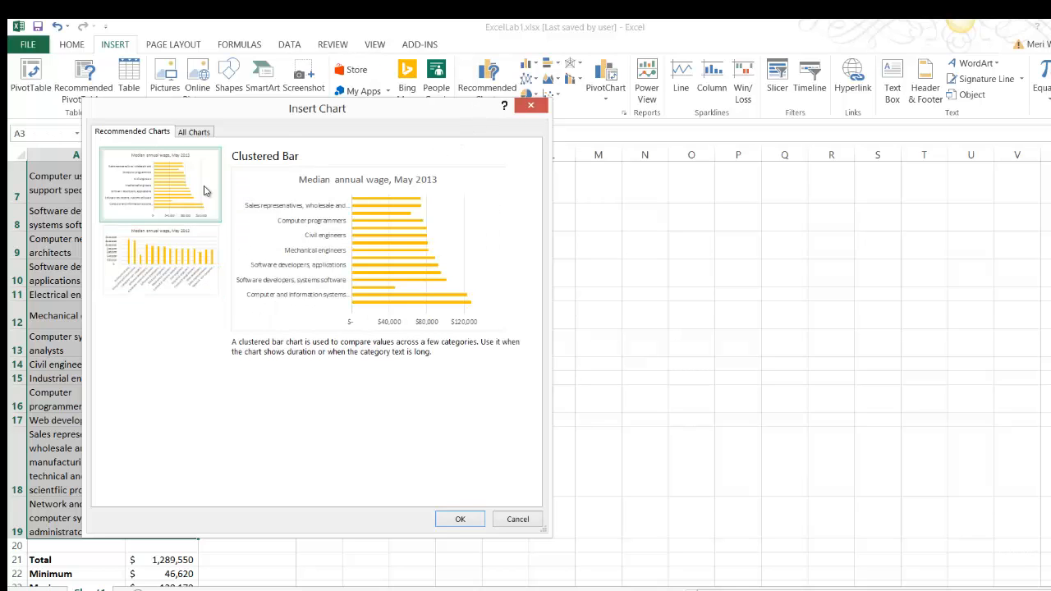
- Browse all chart types for the wage data, previewing Line, Bar, Area, X Y (Scatter), Surface, Radar and Combo
{"action": "left_click", "coordinate": [204, 135]}
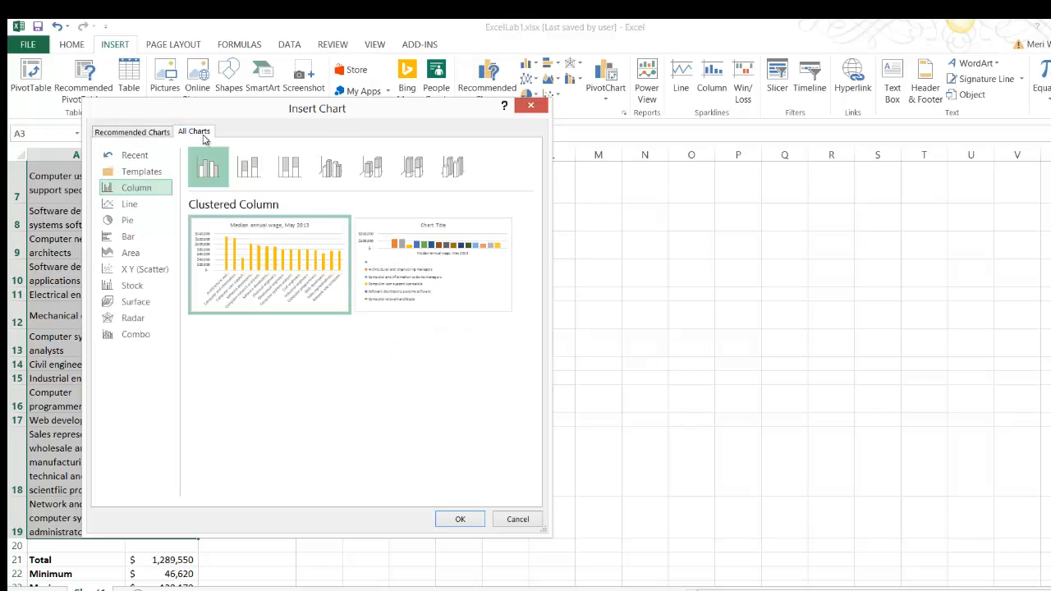
{"action": "left_click", "coordinate": [170, 205]}
{"action": "left_click", "coordinate": [155, 238]}
{"action": "left_click", "coordinate": [155, 252]}
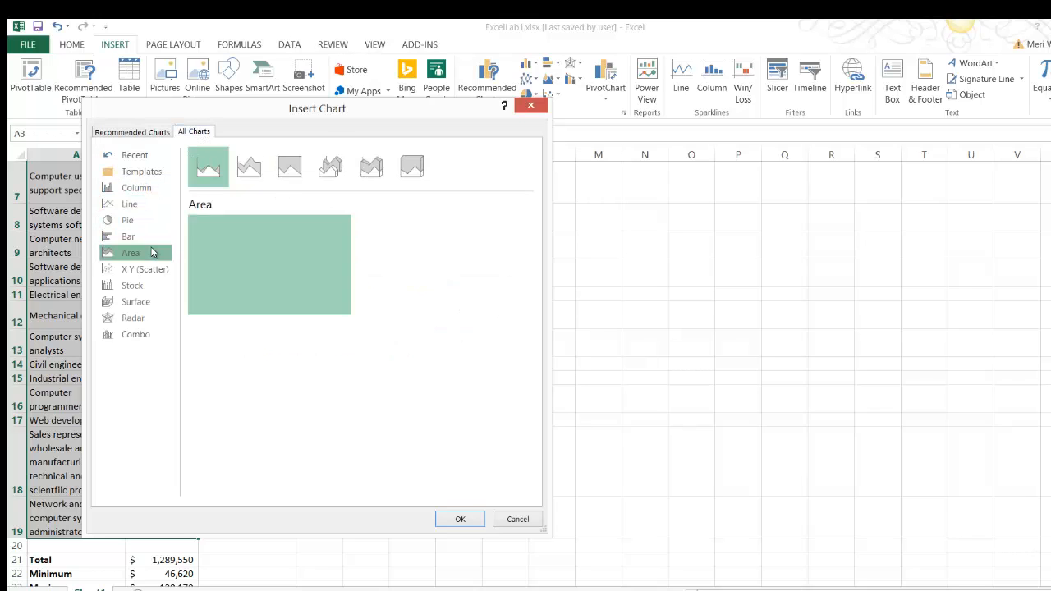
{"action": "left_click", "coordinate": [141, 270]}
{"action": "left_click", "coordinate": [140, 302]}
{"action": "left_click", "coordinate": [138, 318]}
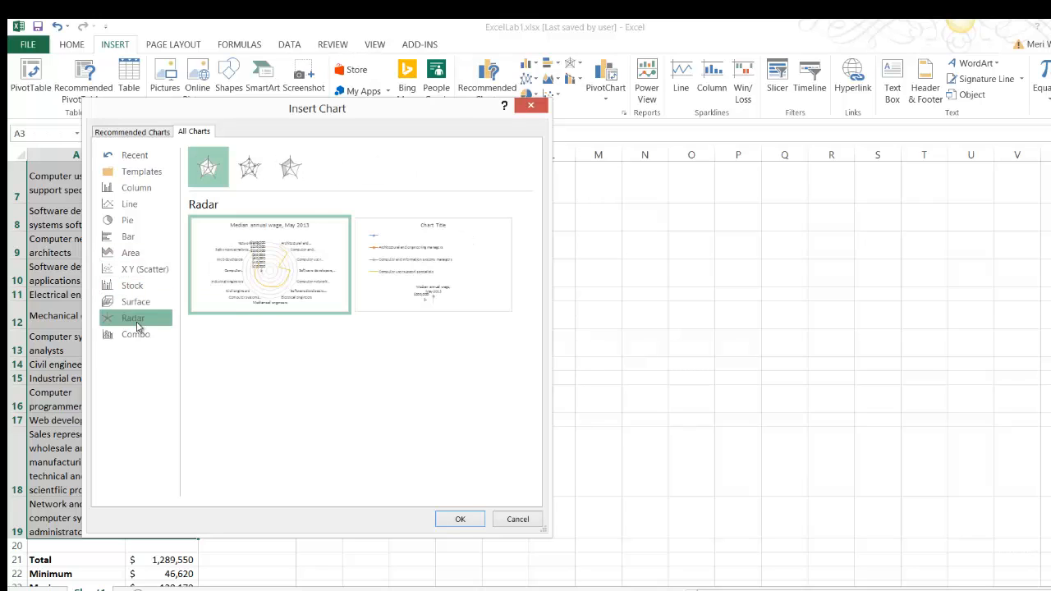
{"action": "left_click", "coordinate": [135, 336]}
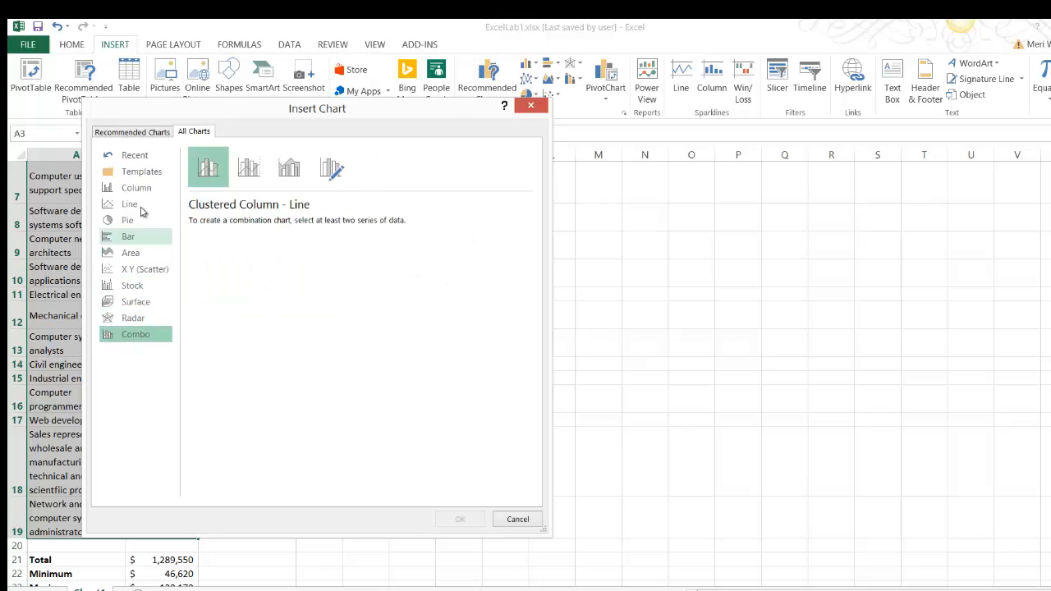
- Insert the recommended Clustered Bar chart of median annual wages by occupation, after comparing it with the Clustered Column preview
{"action": "left_click", "coordinate": [133, 135]}
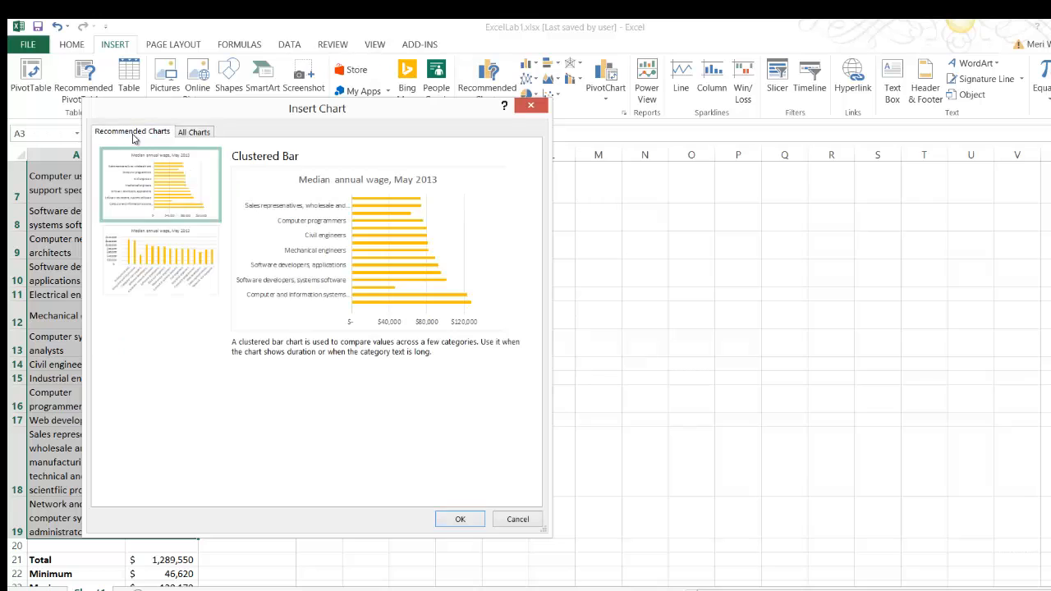
{"action": "left_click", "coordinate": [215, 279]}
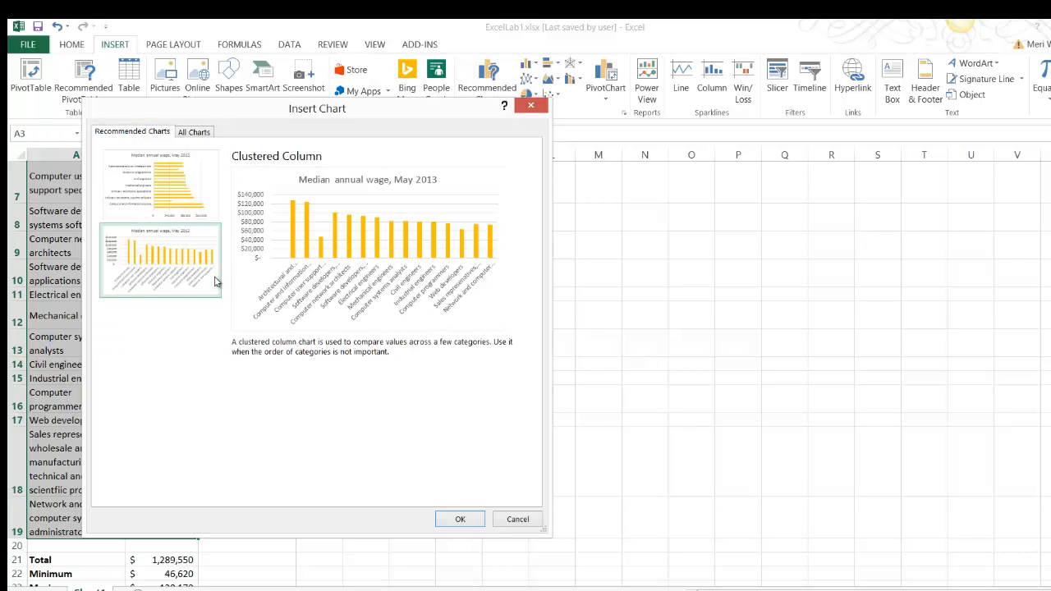
{"action": "left_click", "coordinate": [185, 206]}
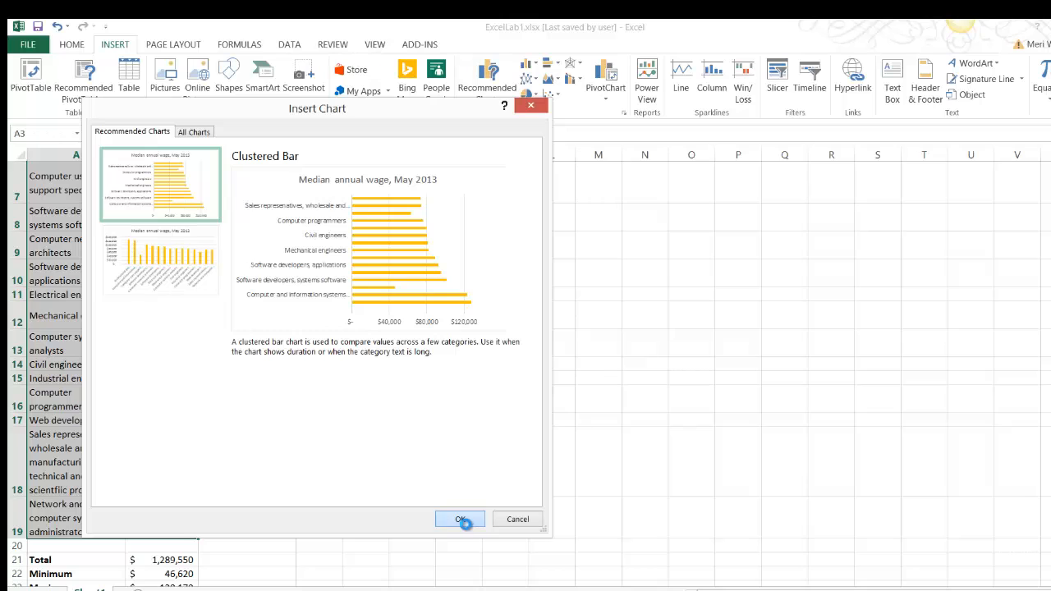
{"action": "left_click", "coordinate": [465, 519]}
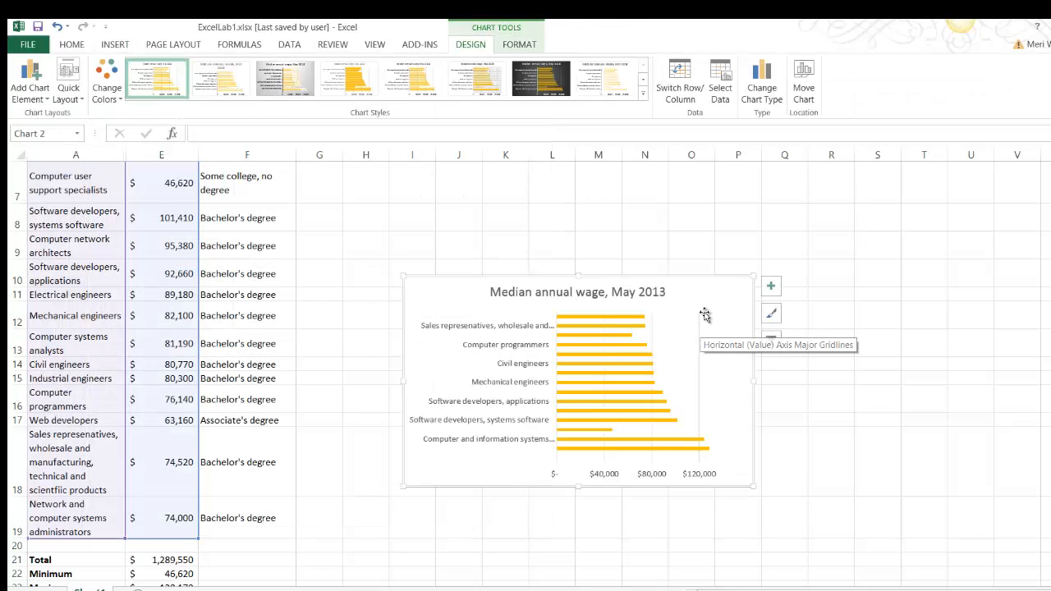
- Move the bar chart to a new sheet named Chart1 and look over its series and category filters
{"action": "left_click", "coordinate": [802, 82]}
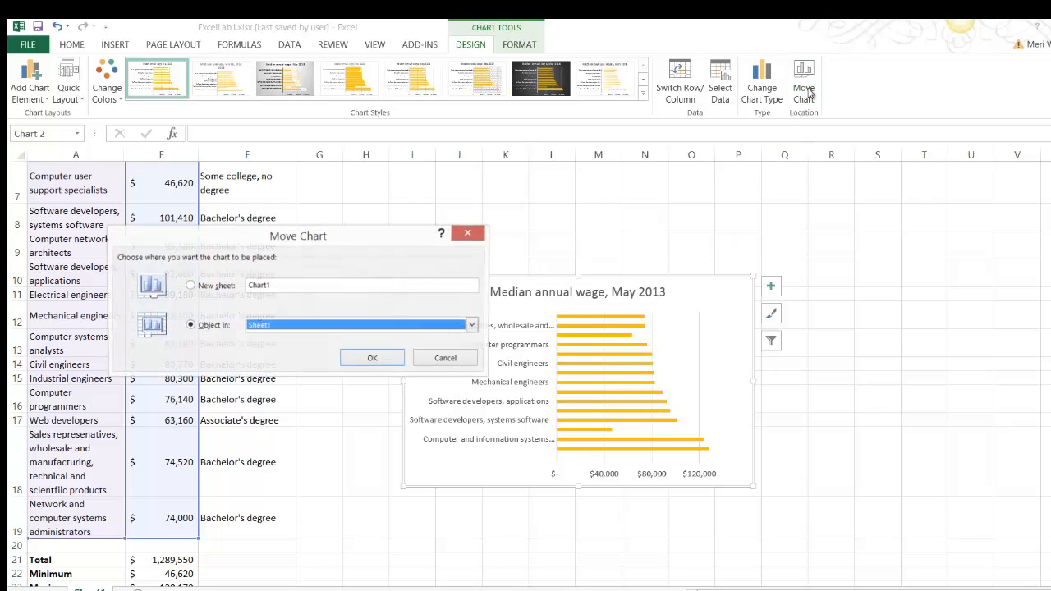
{"action": "left_click", "coordinate": [228, 290]}
{"action": "left_click", "coordinate": [343, 359]}
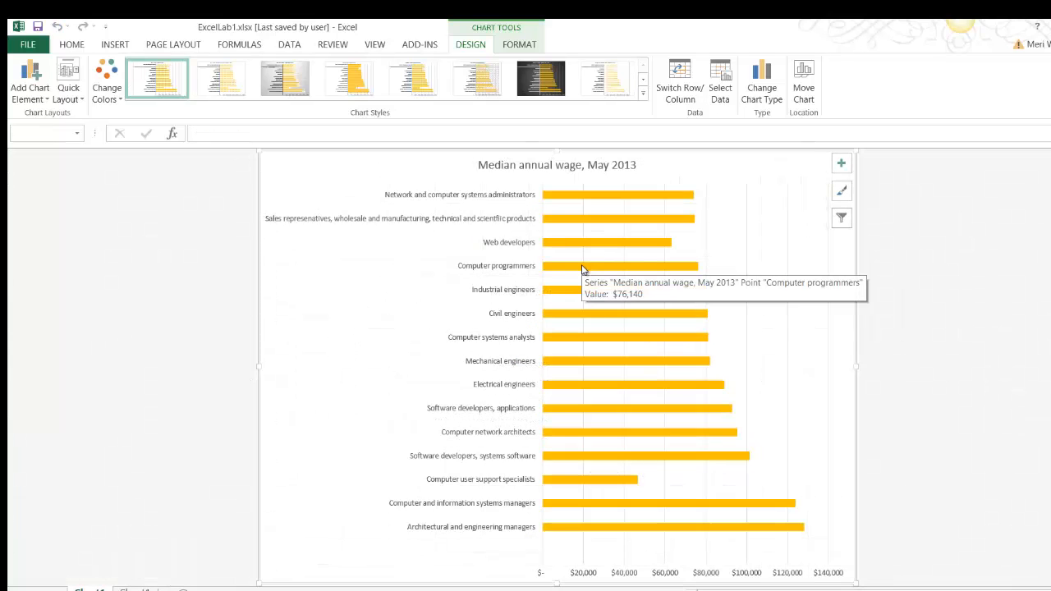
{"action": "left_click", "coordinate": [850, 225]}
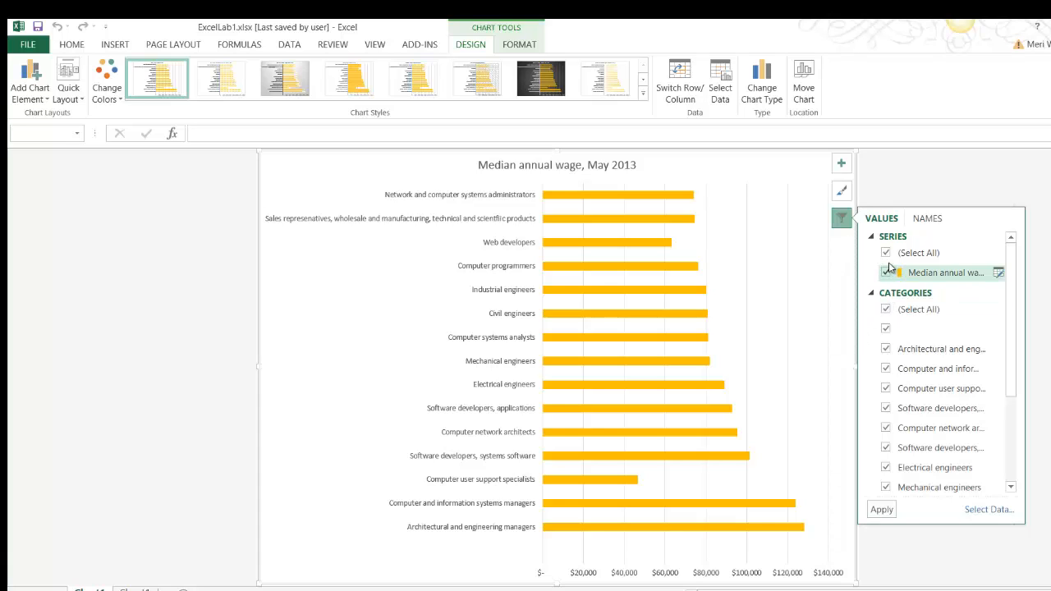
{"action": "left_click", "coordinate": [899, 175]}
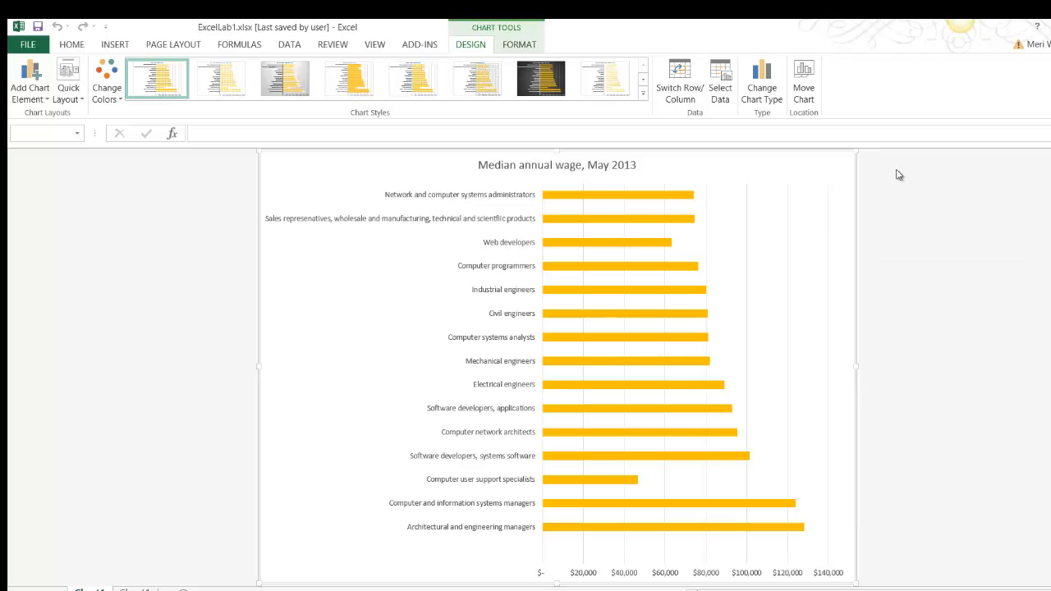
- Fill the chart's plot area with a light gray theme color, after trying a dark blue
{"action": "double_click", "coordinate": [669, 197]}
{"action": "right_click", "coordinate": [669, 197]}
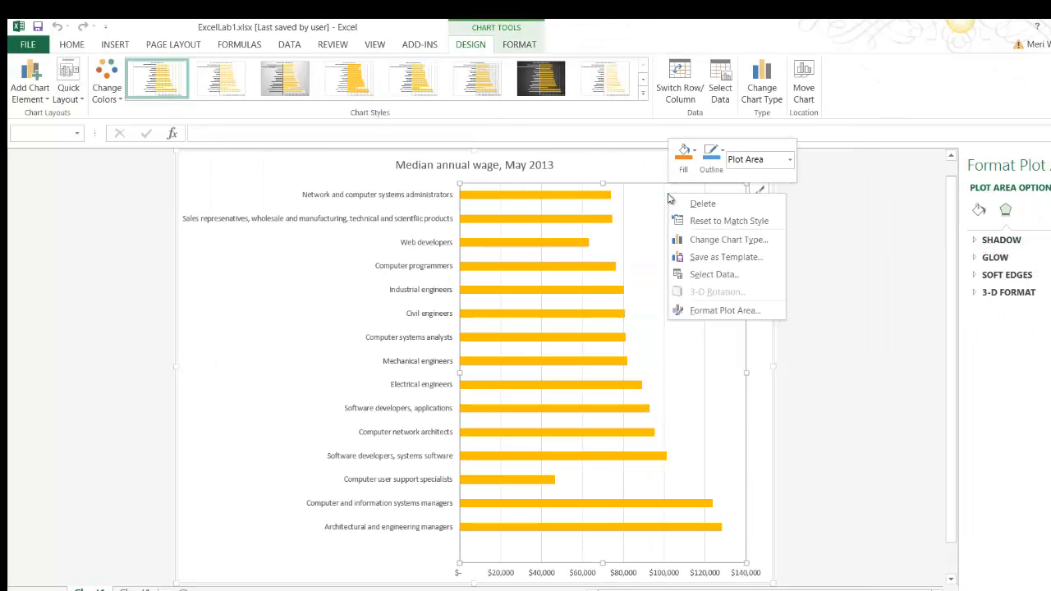
{"action": "left_click", "coordinate": [687, 174]}
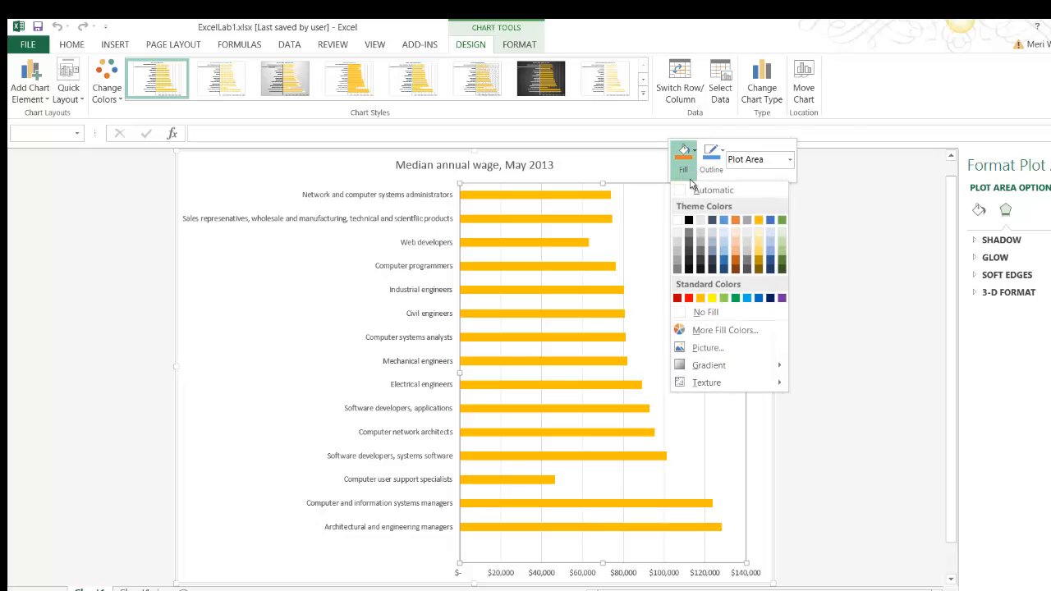
{"action": "left_click", "coordinate": [720, 260]}
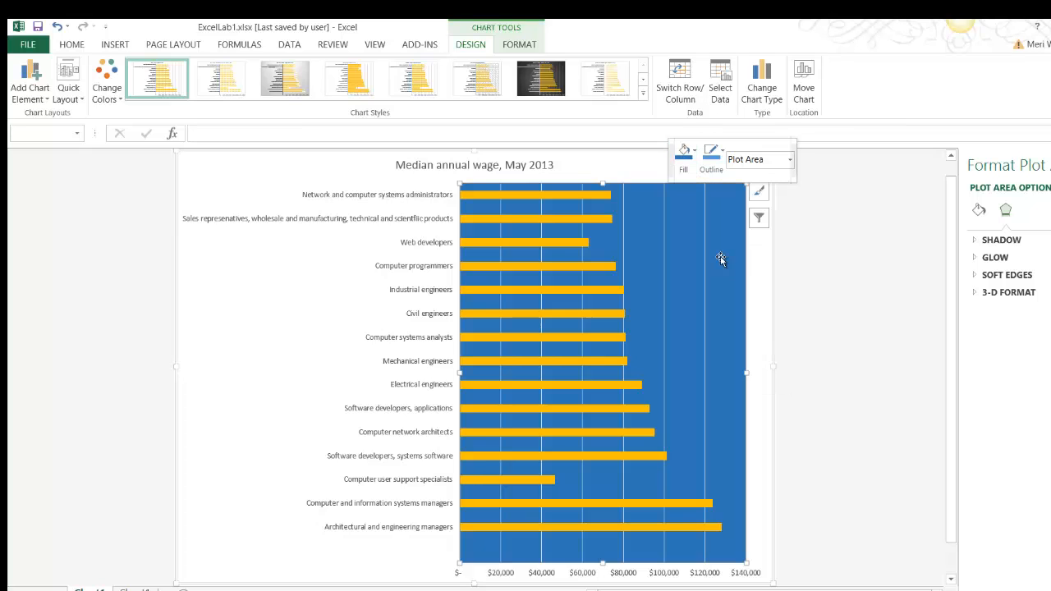
{"action": "left_click", "coordinate": [685, 156]}
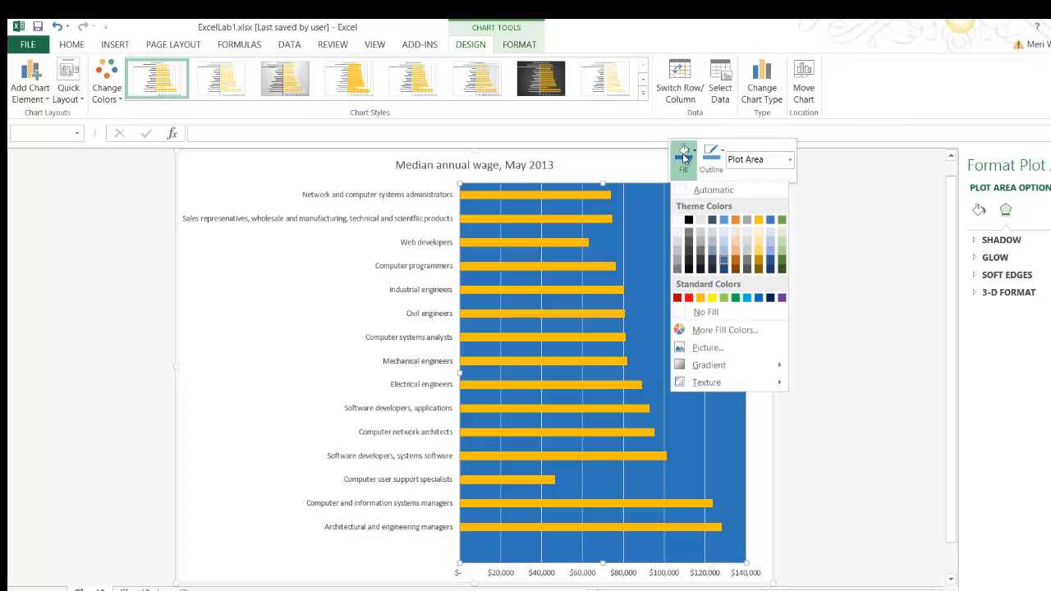
{"action": "left_click", "coordinate": [699, 221]}
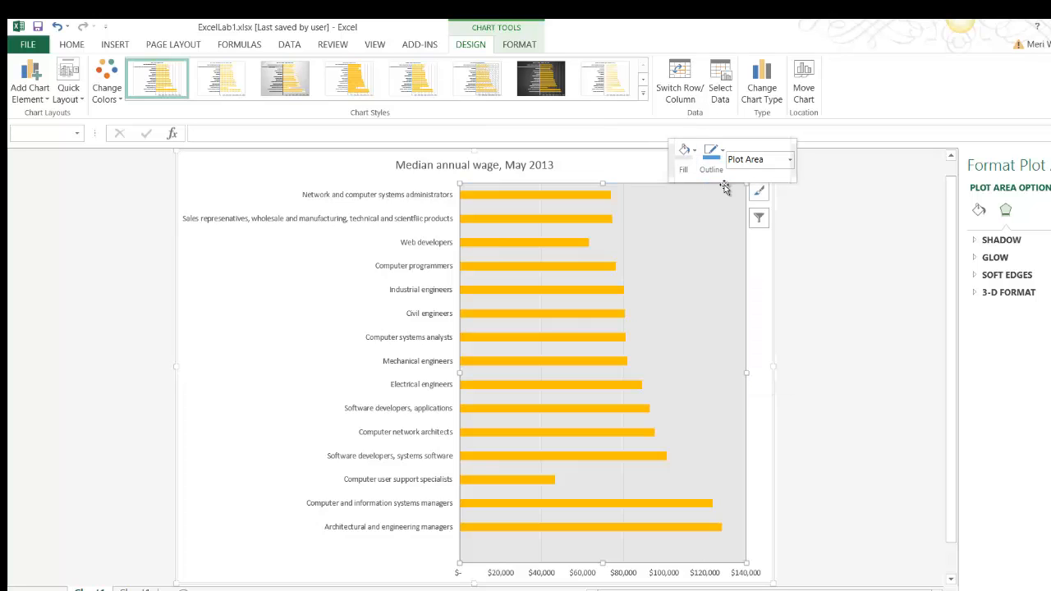
- Set the outline of the plot area to a light green theme color
{"action": "left_click", "coordinate": [711, 154]}
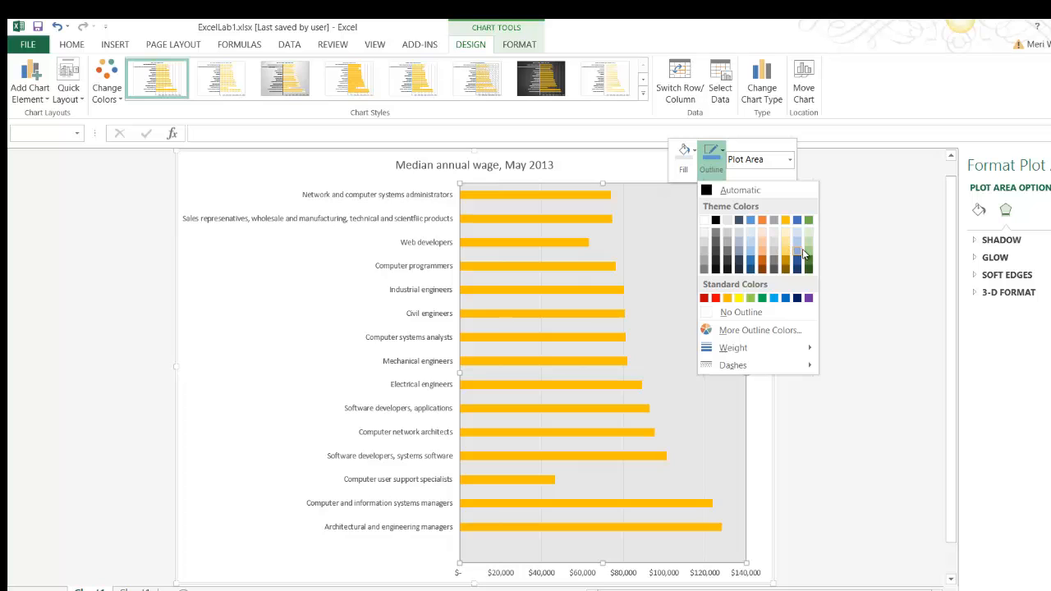
{"action": "left_click", "coordinate": [807, 253]}
{"action": "left_click", "coordinate": [807, 253]}
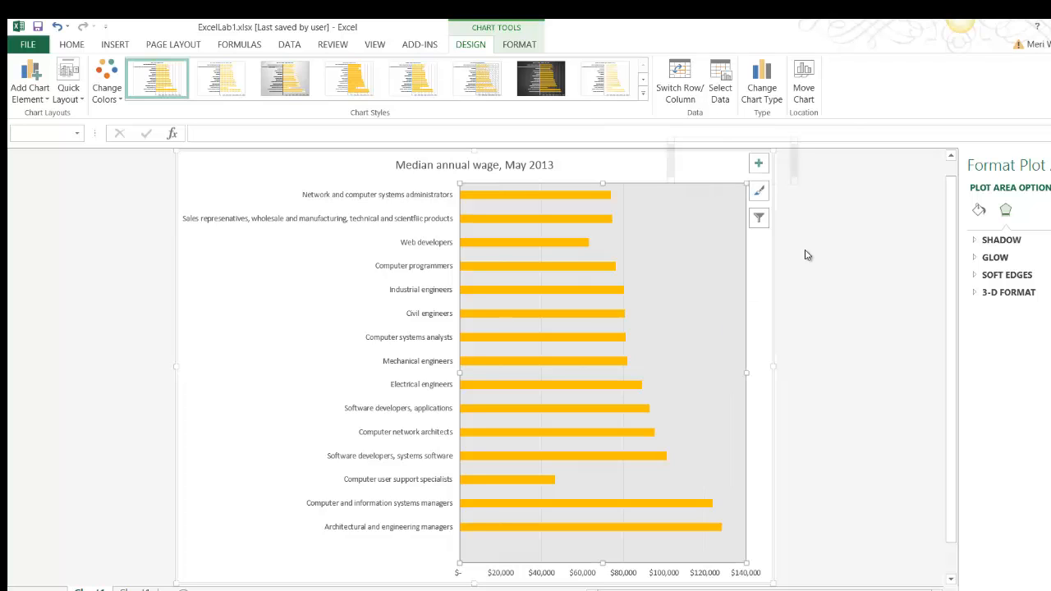
{"action": "left_click", "coordinate": [733, 285]}
{"action": "right_click", "coordinate": [730, 285]}
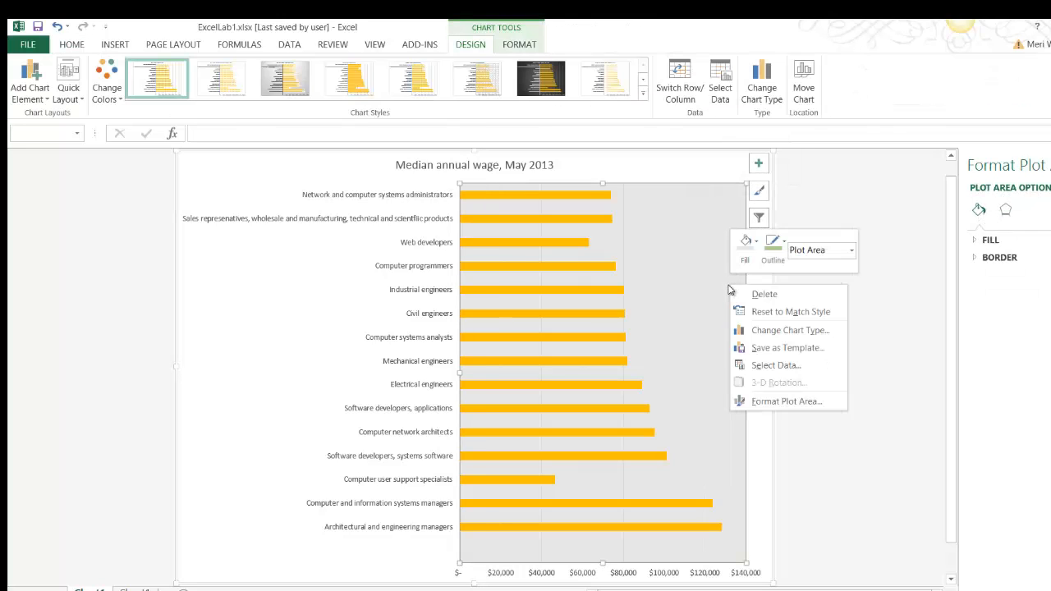
- Fill all bars of the median annual wage series with a dark blue theme color
{"action": "left_click", "coordinate": [599, 313]}
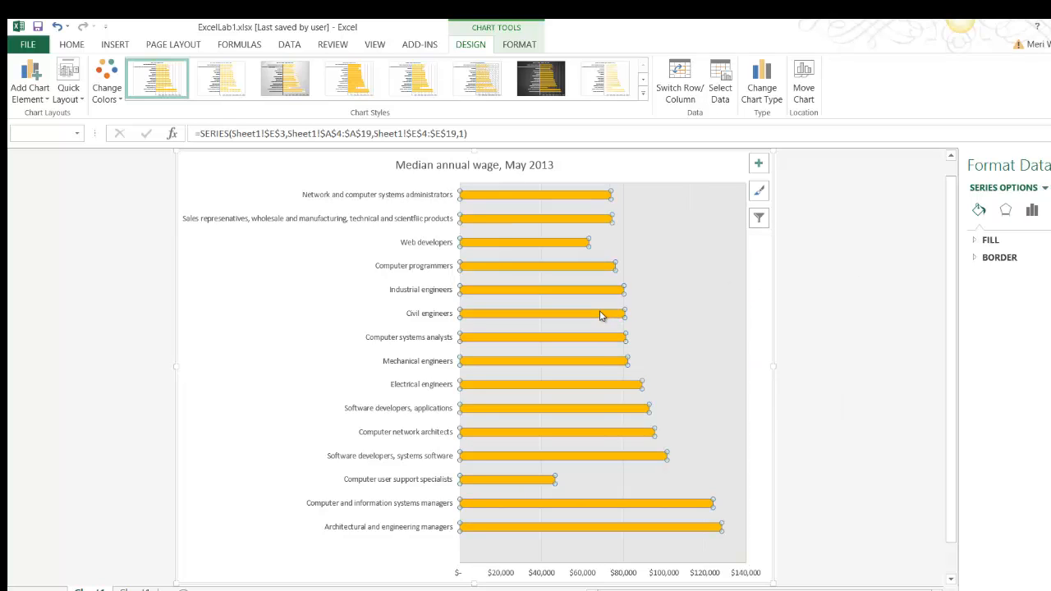
{"action": "right_click", "coordinate": [599, 312]}
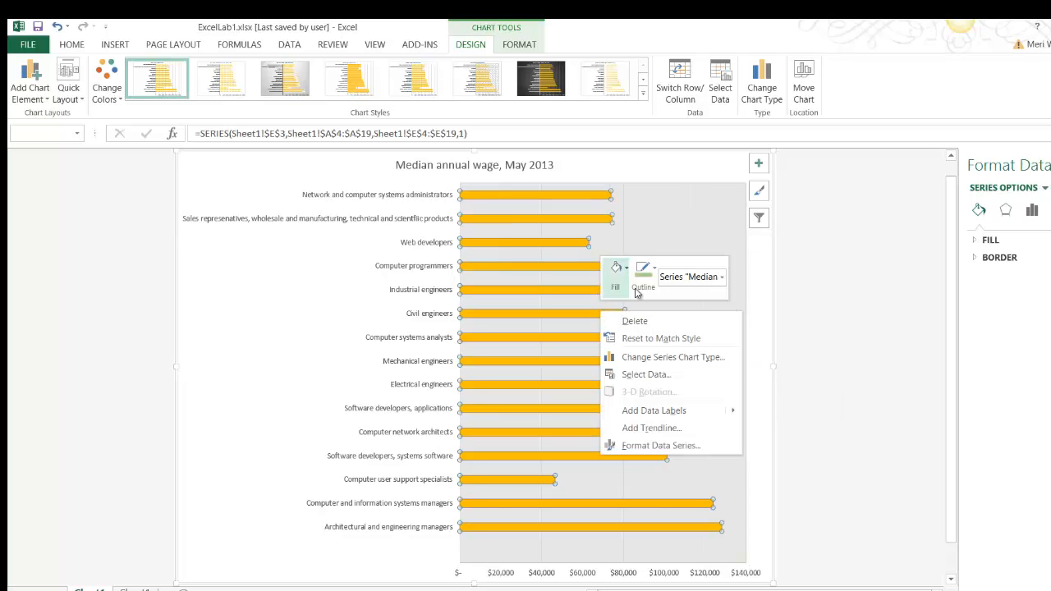
{"action": "left_click", "coordinate": [622, 291]}
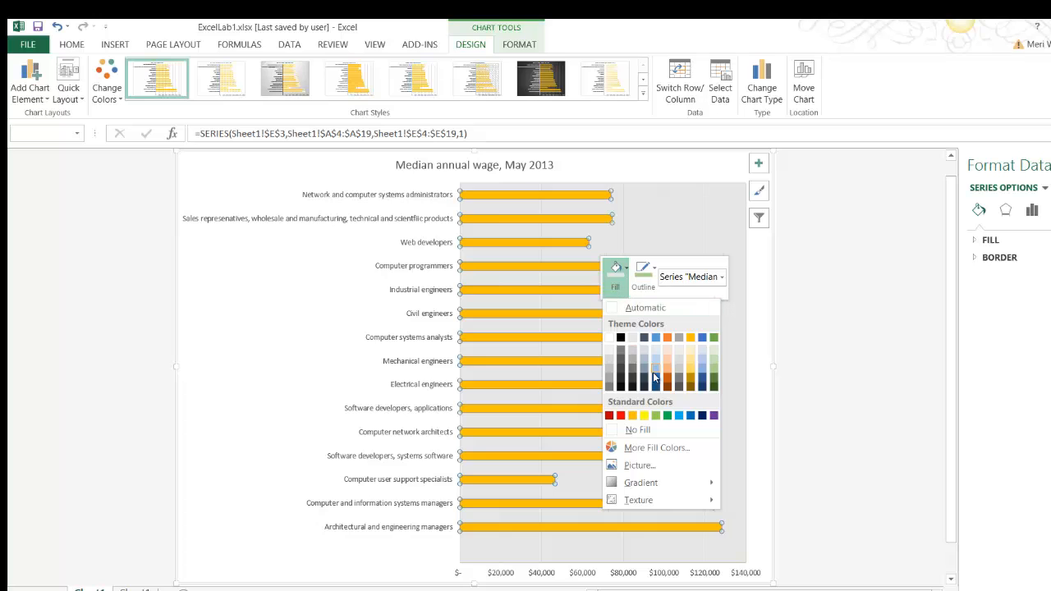
{"action": "left_click", "coordinate": [654, 380]}
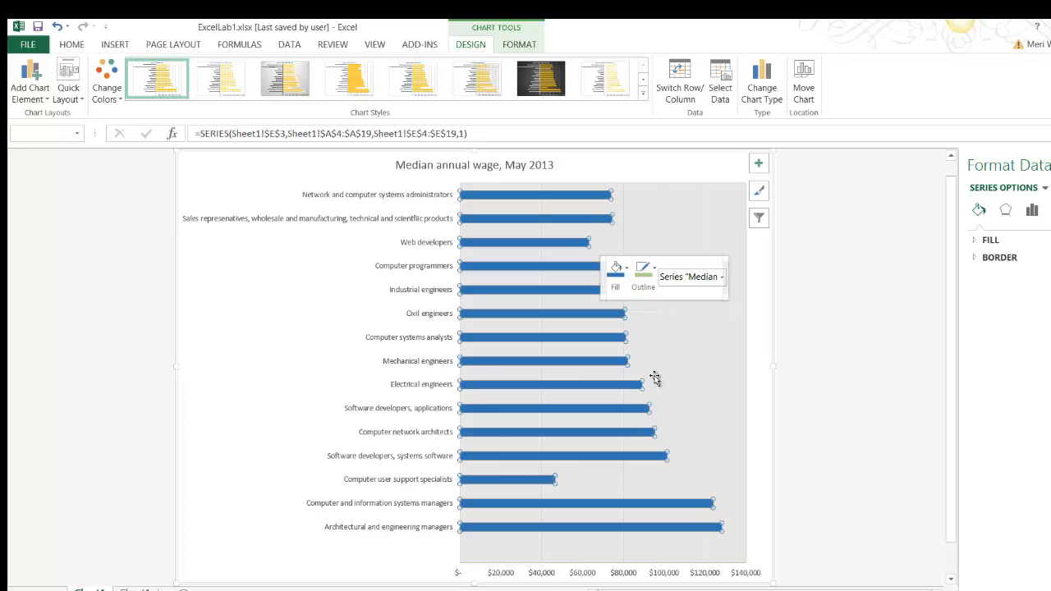
{"action": "left_click", "coordinate": [727, 339]}
- Give the occupation axis labels a solid purple text outline, trying a gradient line before returning to the solid one
{"action": "scroll", "coordinate": [818, 352], "scroll_direction": "down", "scroll_amount": 1}
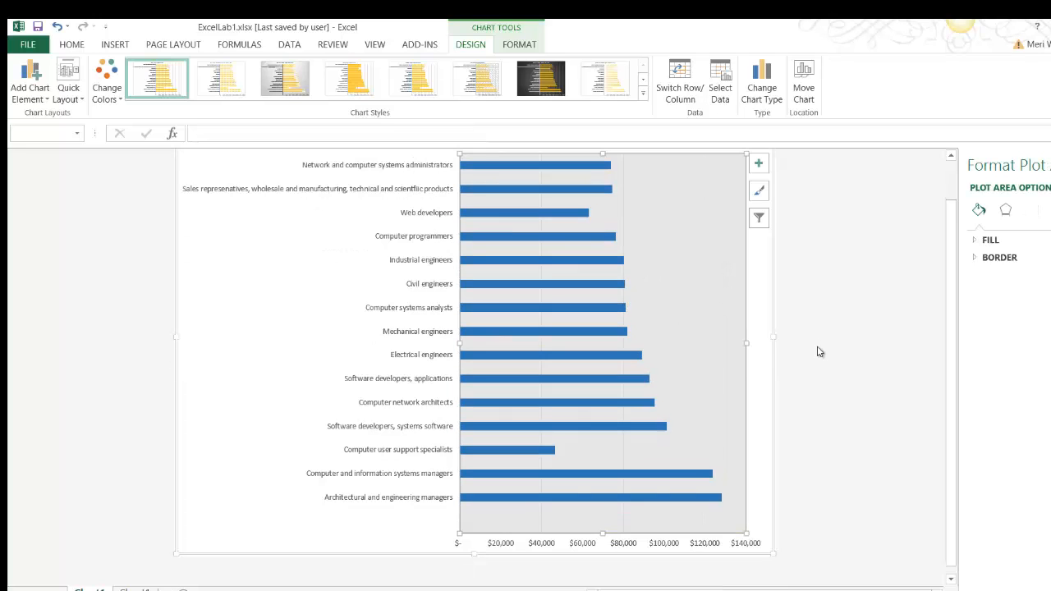
{"action": "scroll", "coordinate": [818, 351], "scroll_direction": "up", "scroll_amount": 2}
{"action": "scroll", "coordinate": [818, 351], "scroll_direction": "down", "scroll_amount": 1}
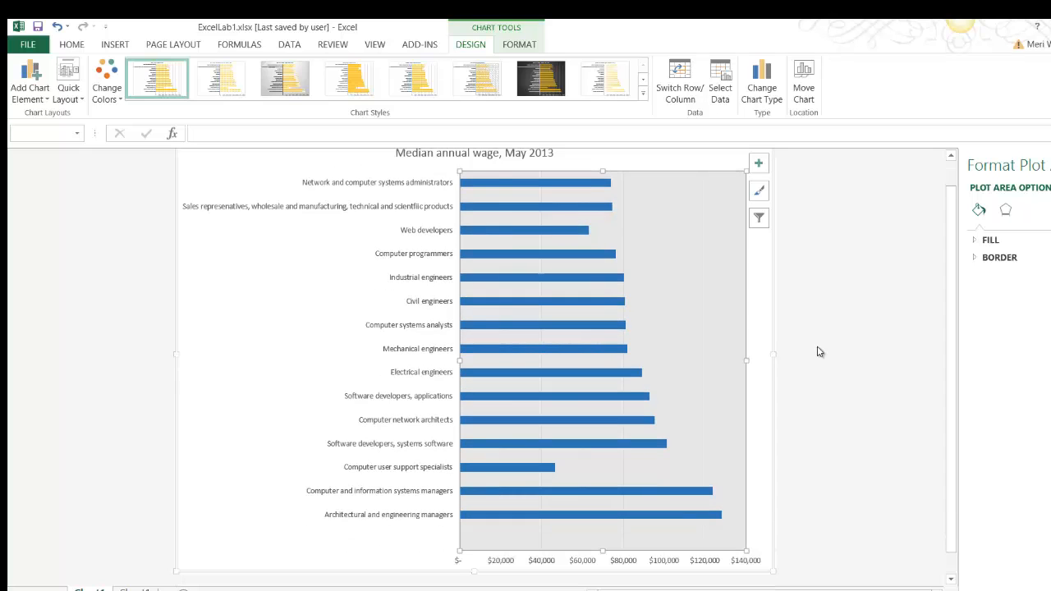
{"action": "left_click", "coordinate": [413, 355]}
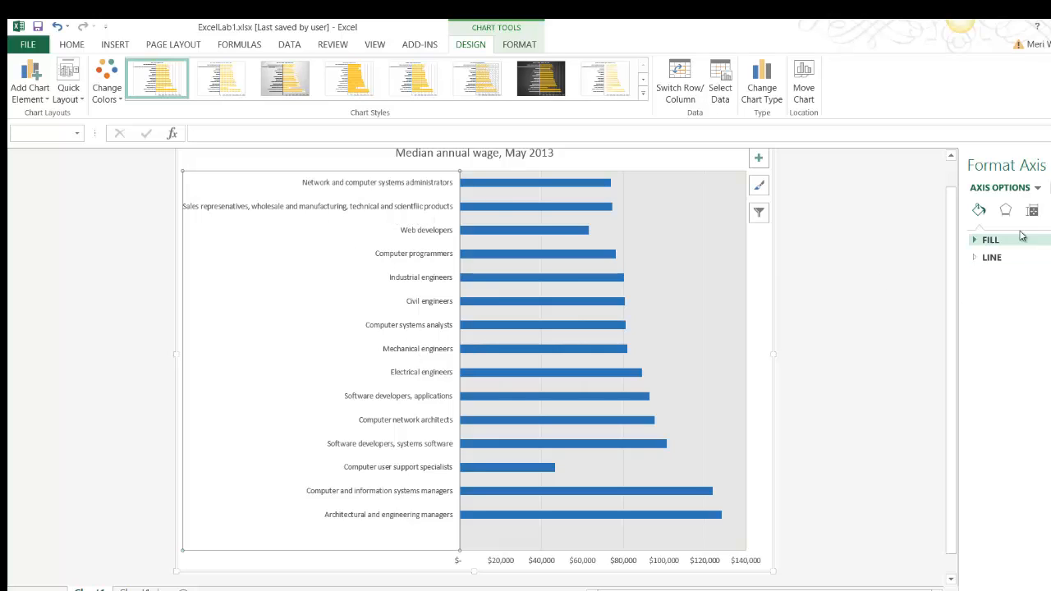
{"action": "left_click", "coordinate": [1048, 187]}
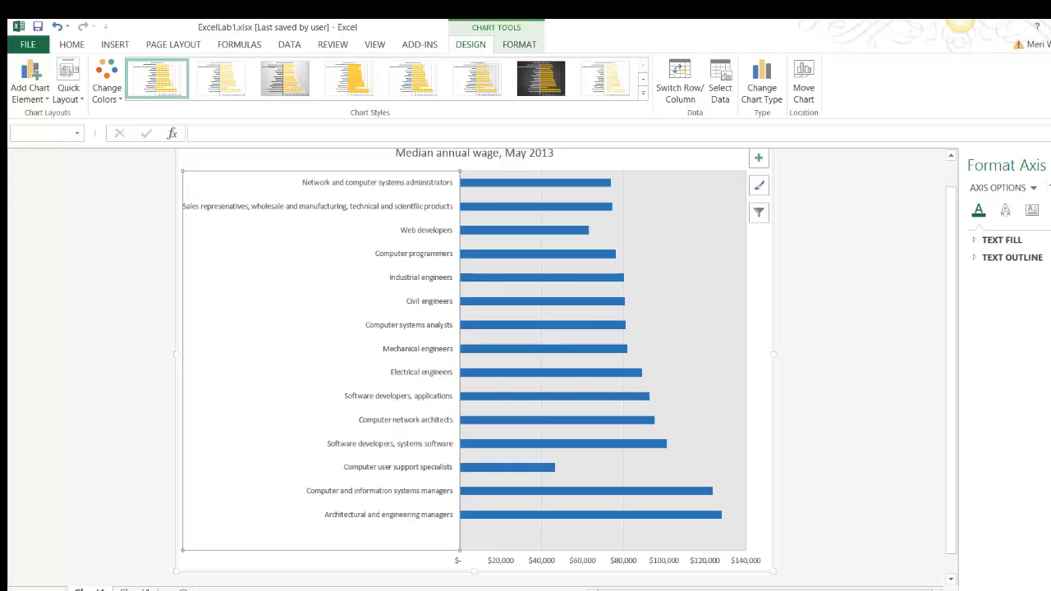
{"action": "left_click", "coordinate": [1012, 258]}
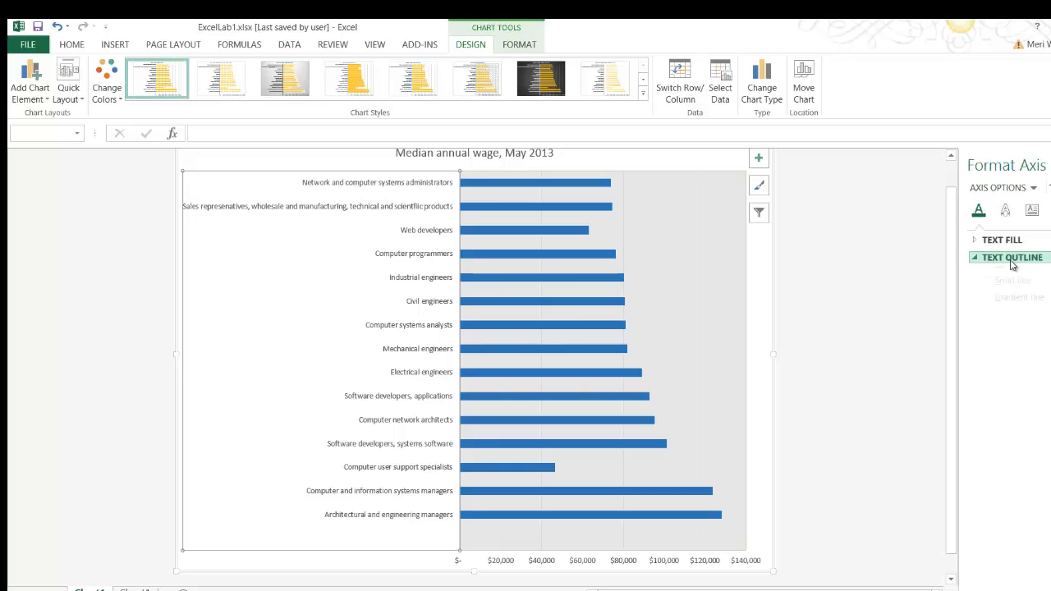
{"action": "left_click", "coordinate": [1009, 297]}
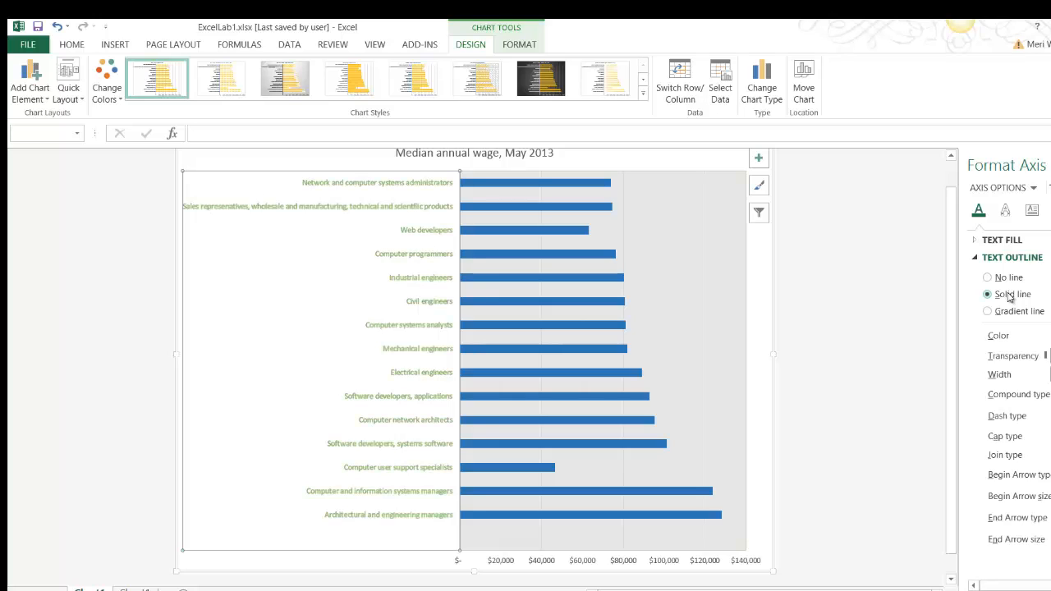
{"action": "left_click", "coordinate": [1049, 335]}
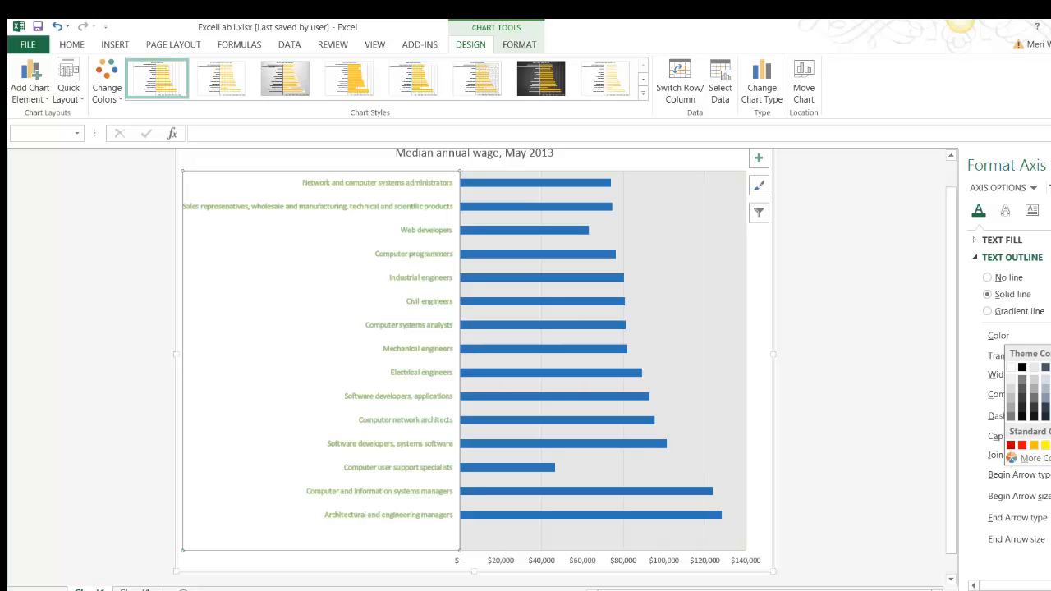
{"action": "left_click", "coordinate": [1050, 445]}
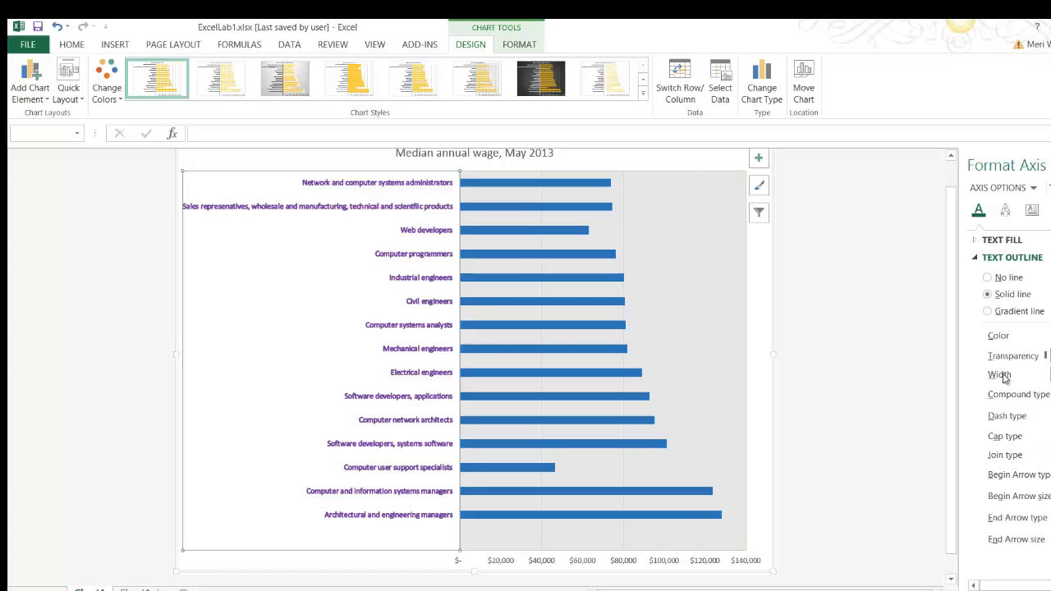
{"action": "left_click", "coordinate": [1026, 313]}
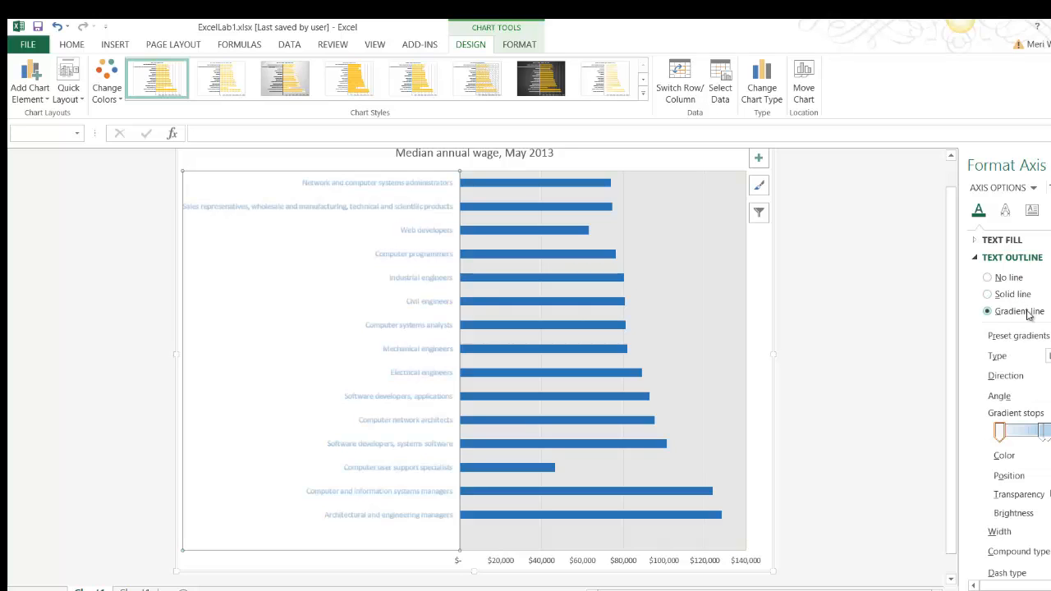
{"action": "left_click", "coordinate": [1025, 296]}
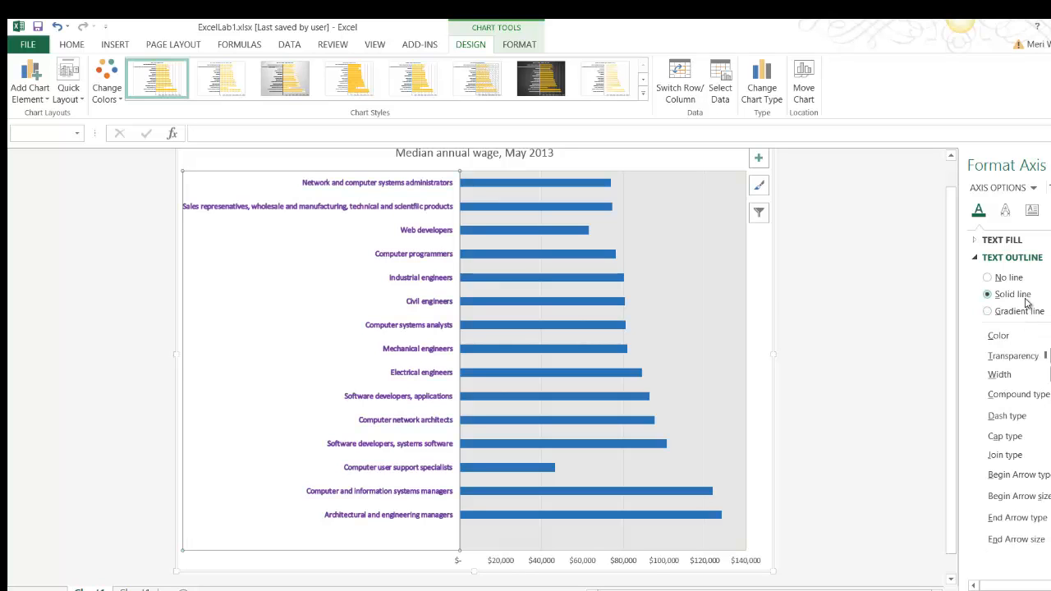
- Give the chart title a solid purple text outline and increase the outline's width
{"action": "left_click", "coordinate": [503, 231]}
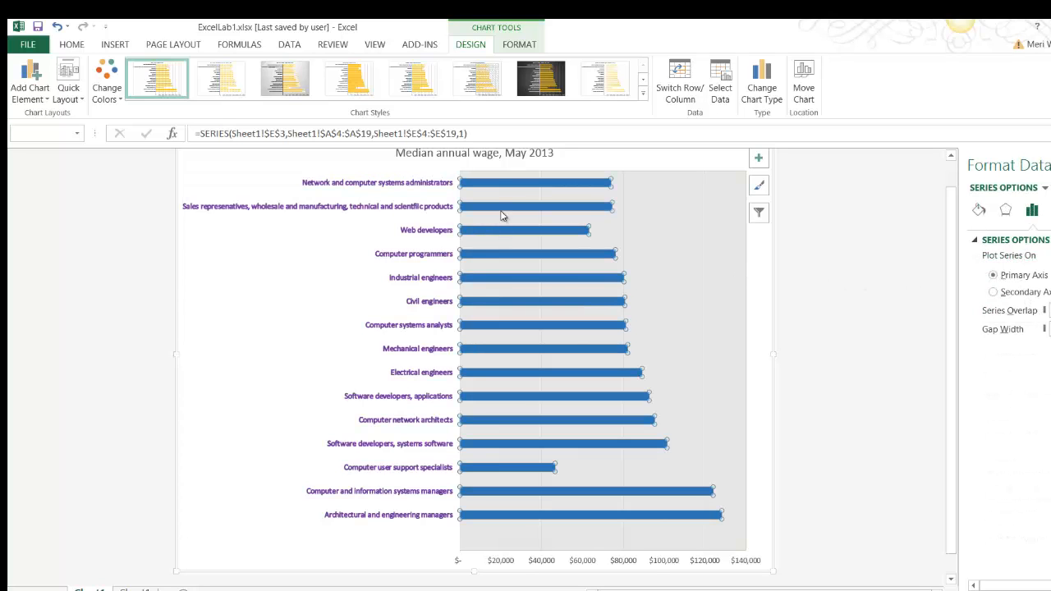
{"action": "left_click", "coordinate": [499, 154]}
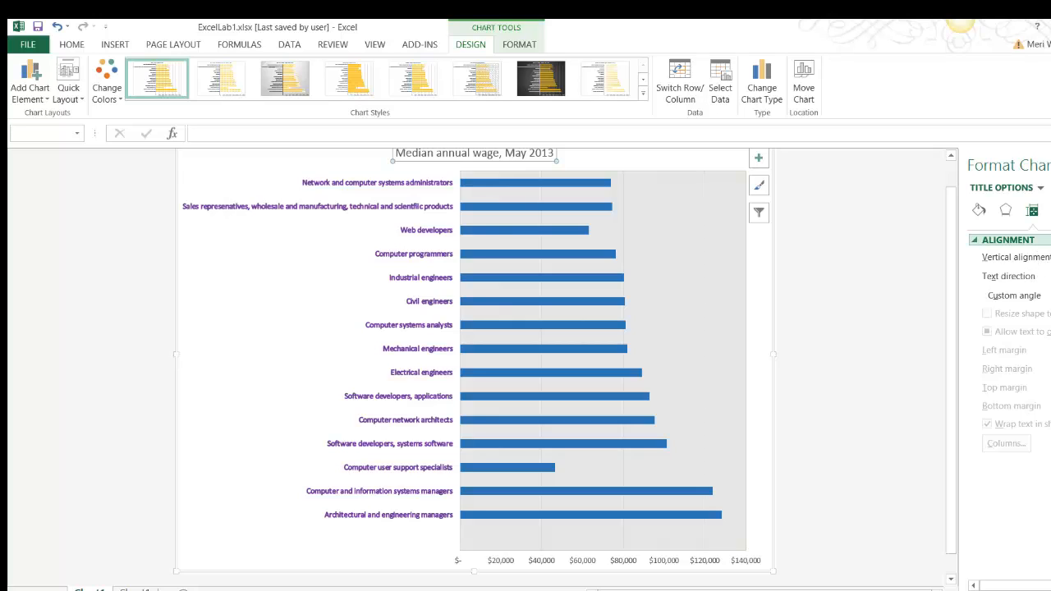
{"action": "left_click", "coordinate": [1049, 188]}
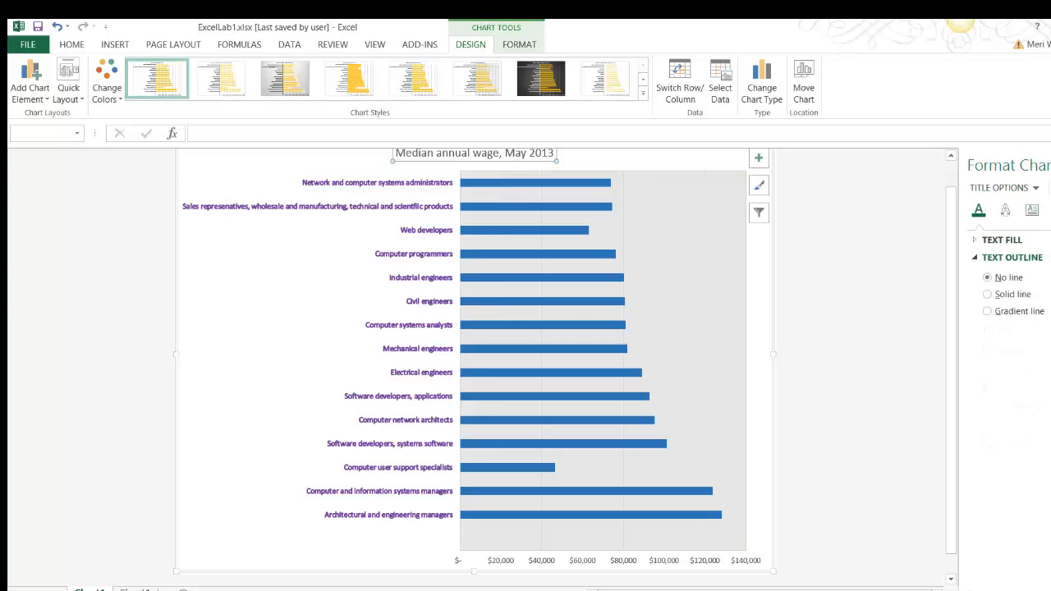
{"action": "left_click", "coordinate": [1001, 297]}
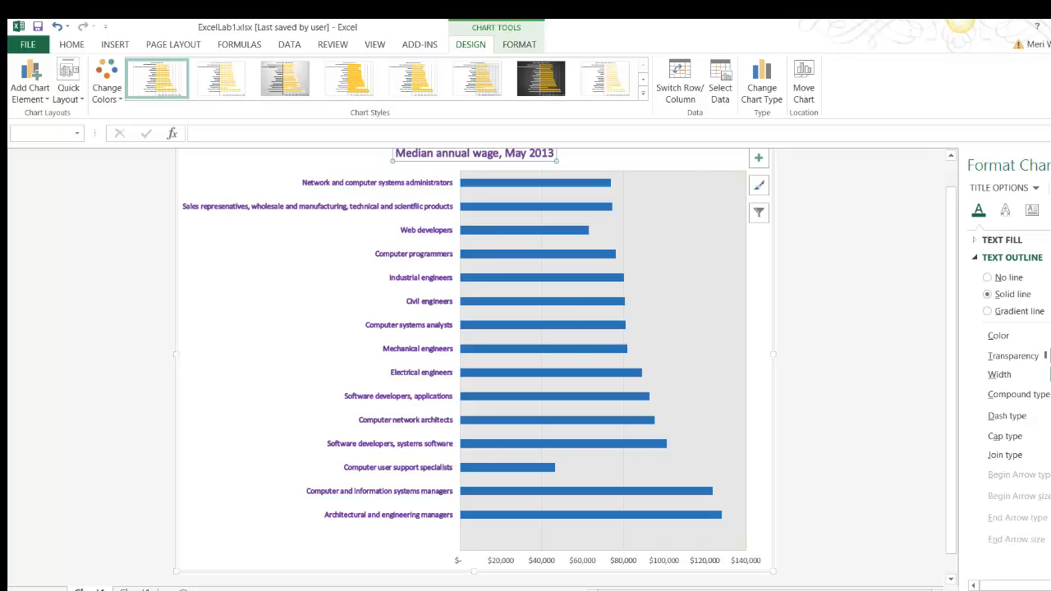
{"action": "left_click", "coordinate": [1050, 372]}
{"action": "left_click", "coordinate": [1049, 372]}
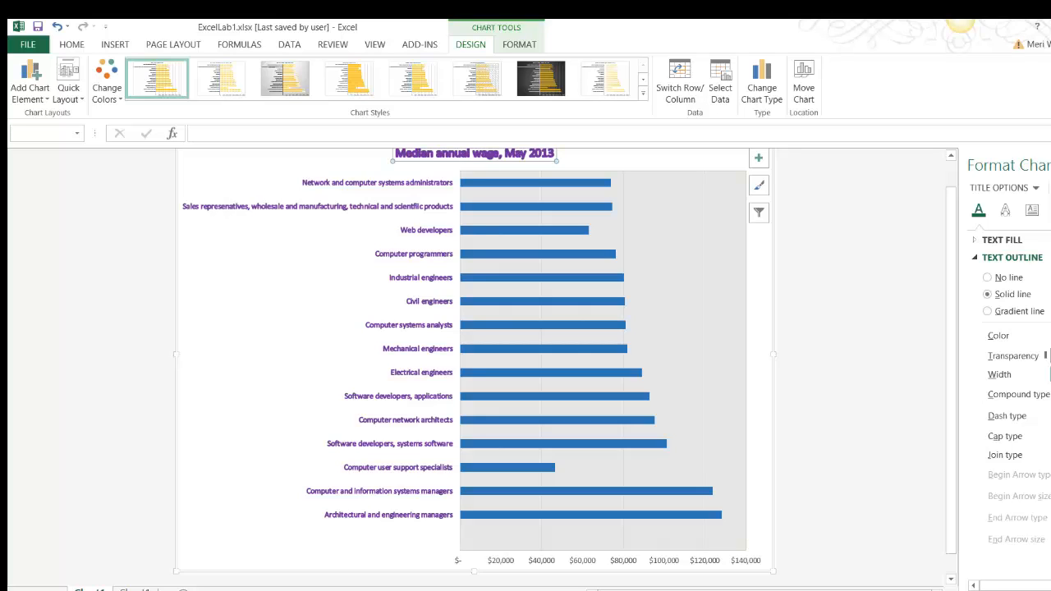
- Reduce the width of the chart title's text outline and recolor it orange, trying no line before returning to the solid line
{"action": "left_click", "coordinate": [1050, 378]}
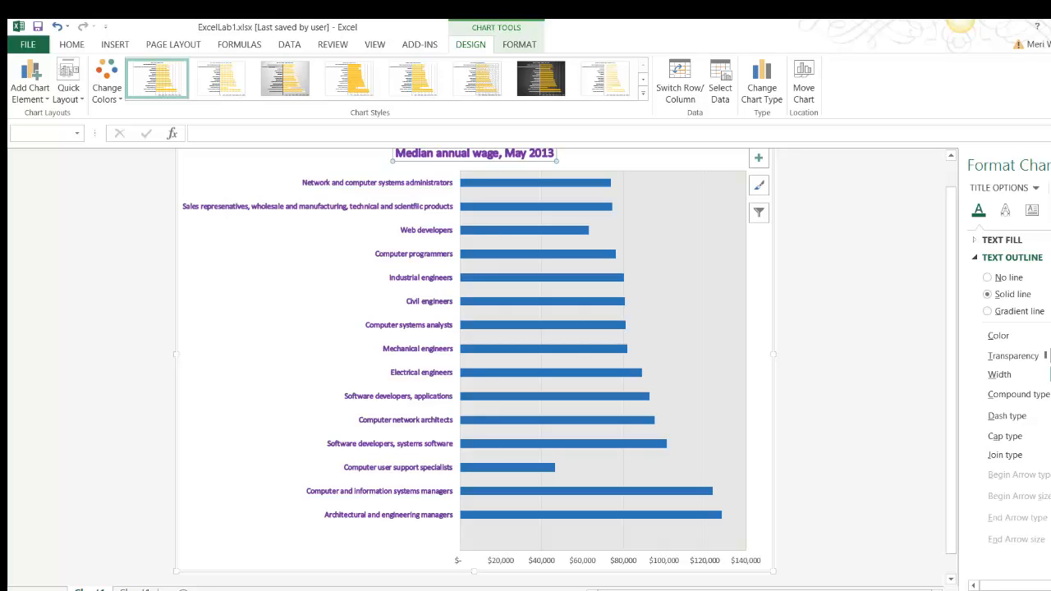
{"action": "left_click", "coordinate": [1049, 336]}
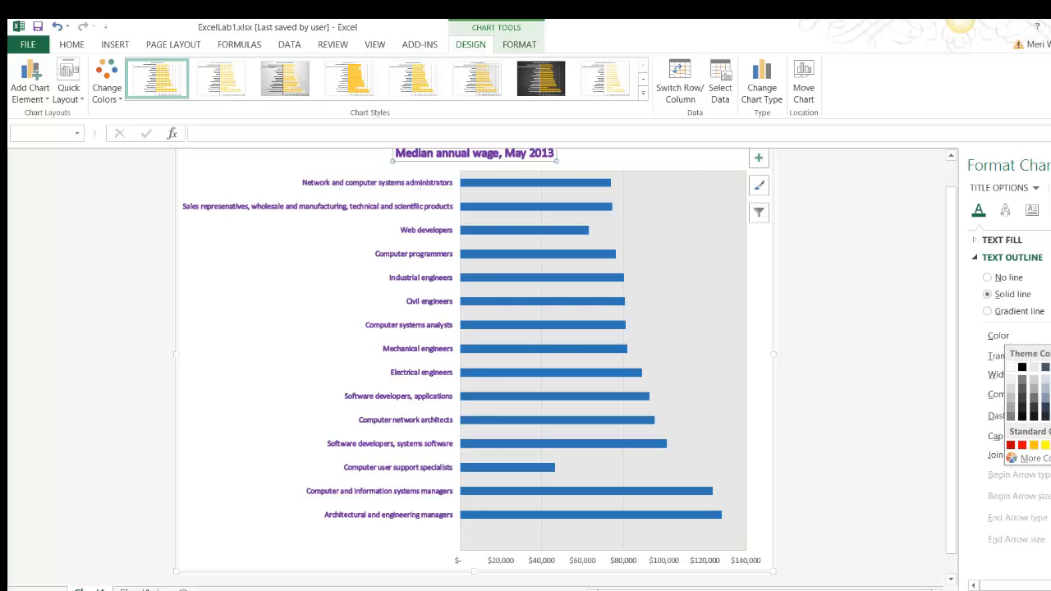
{"action": "left_click", "coordinate": [1033, 444]}
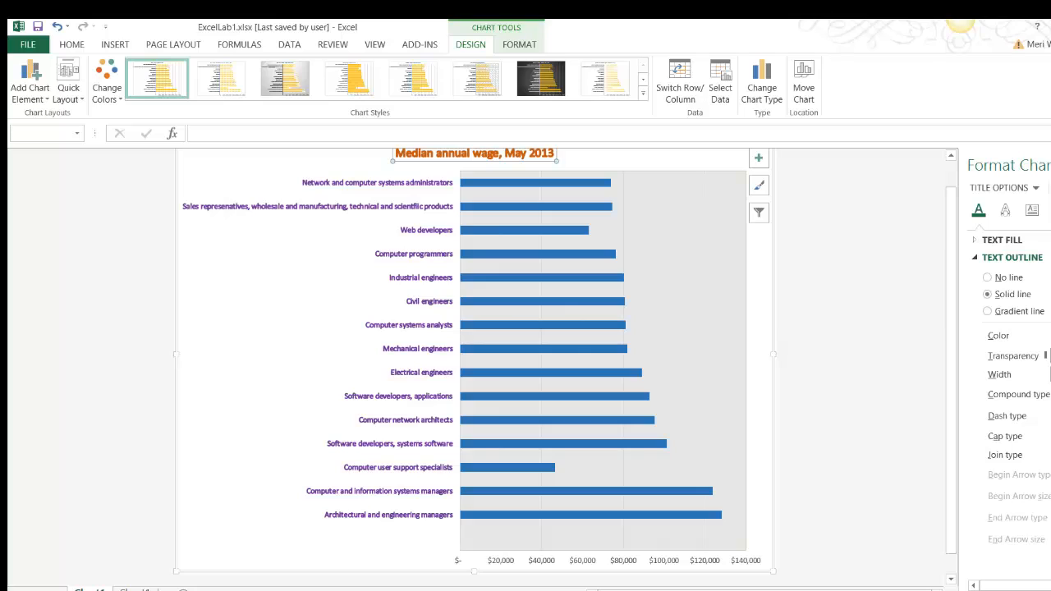
{"action": "left_click", "coordinate": [1023, 281]}
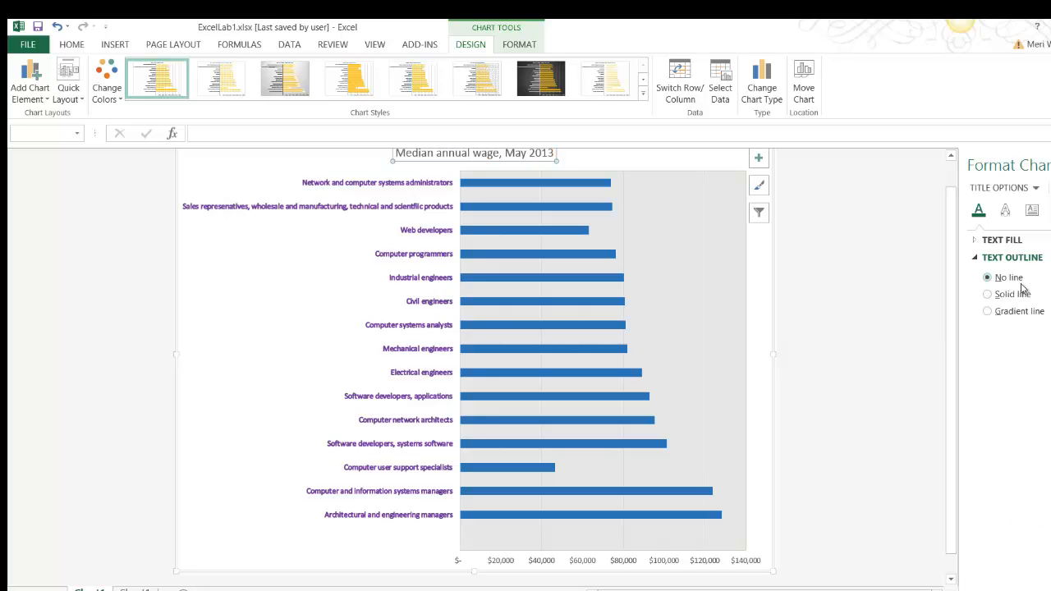
{"action": "left_click", "coordinate": [1022, 293]}
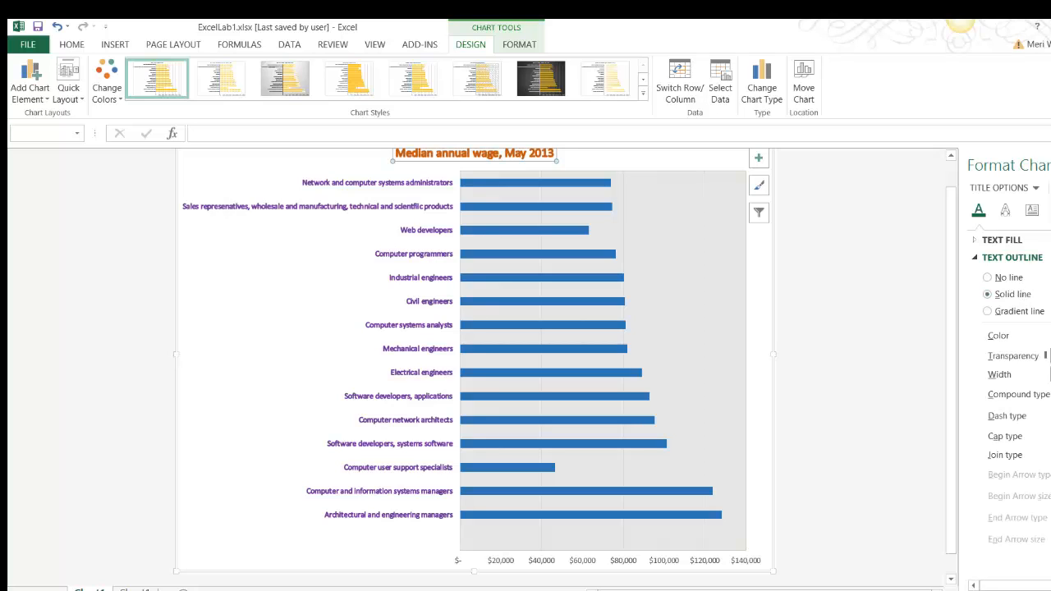
{"action": "left_click", "coordinate": [858, 458]}
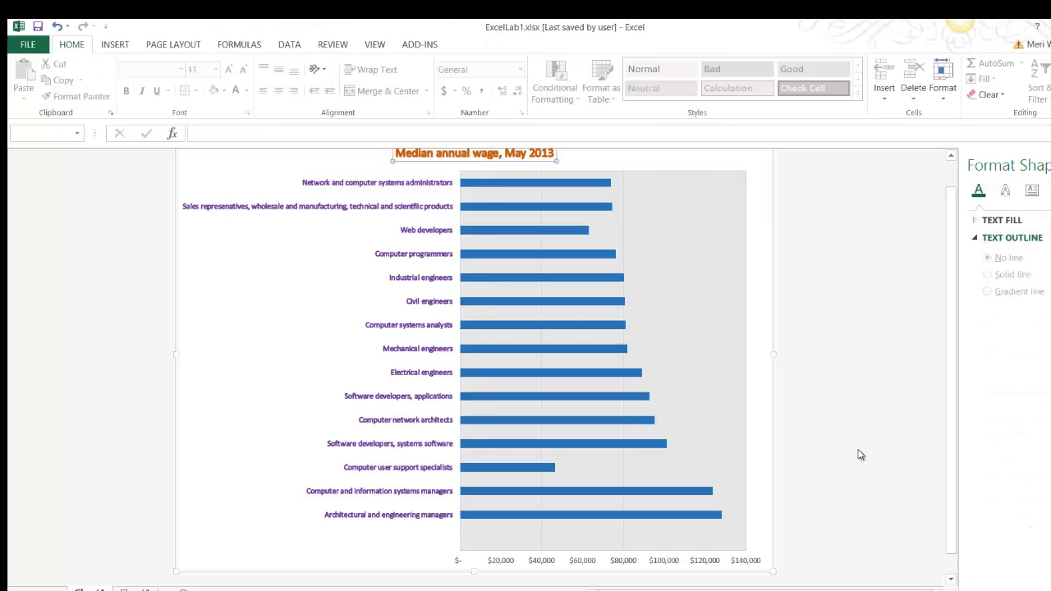
{"action": "scroll", "coordinate": [857, 449], "scroll_direction": "down", "scroll_amount": 1}
{"action": "scroll", "coordinate": [856, 449], "scroll_direction": "up", "scroll_amount": 1}
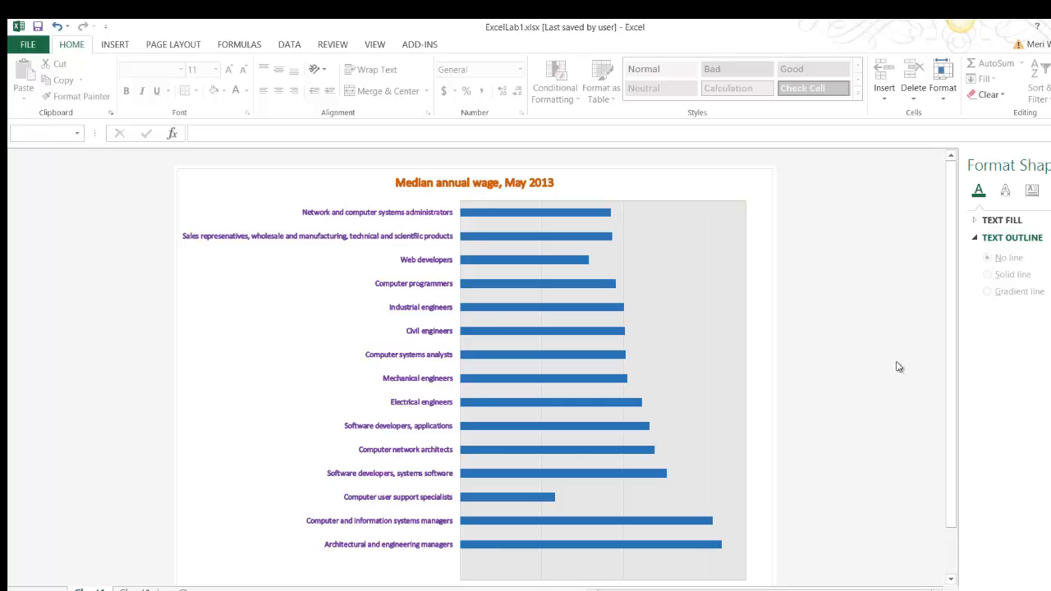